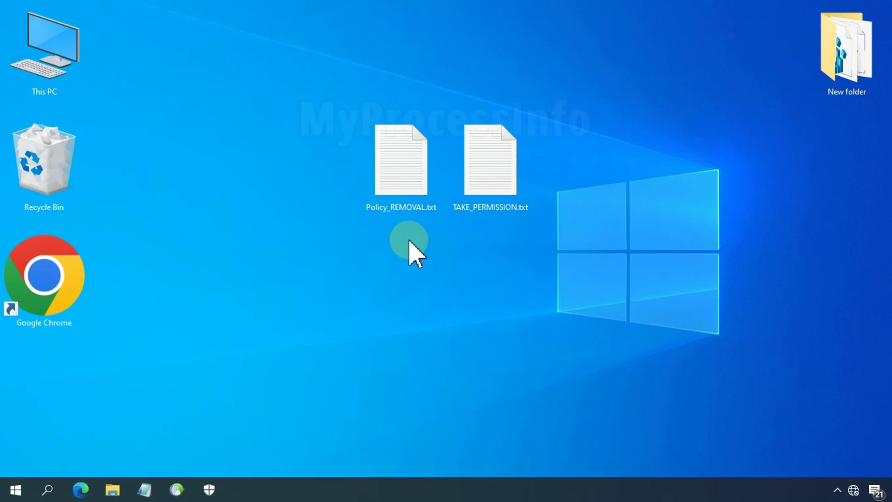
- Check the Virus & threat protection status in Windows Security, and close the window
{"action": "left_click", "coordinate": [216, 486]}
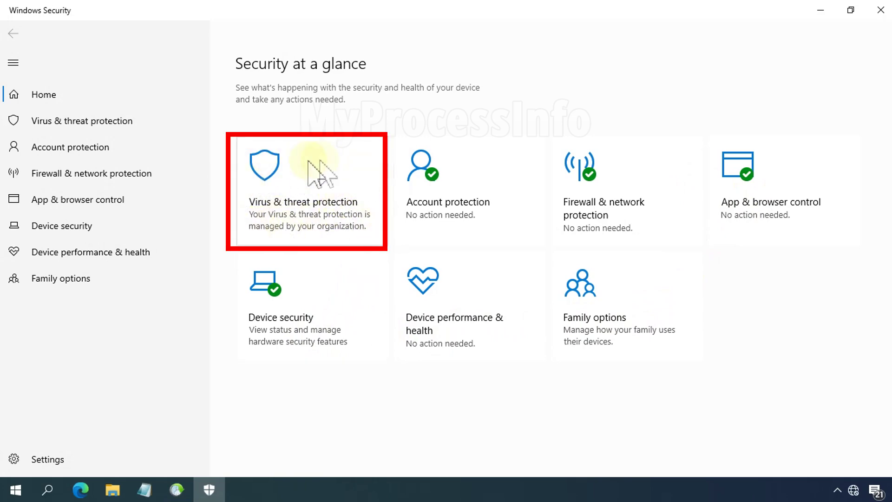
{"action": "left_click", "coordinate": [361, 165]}
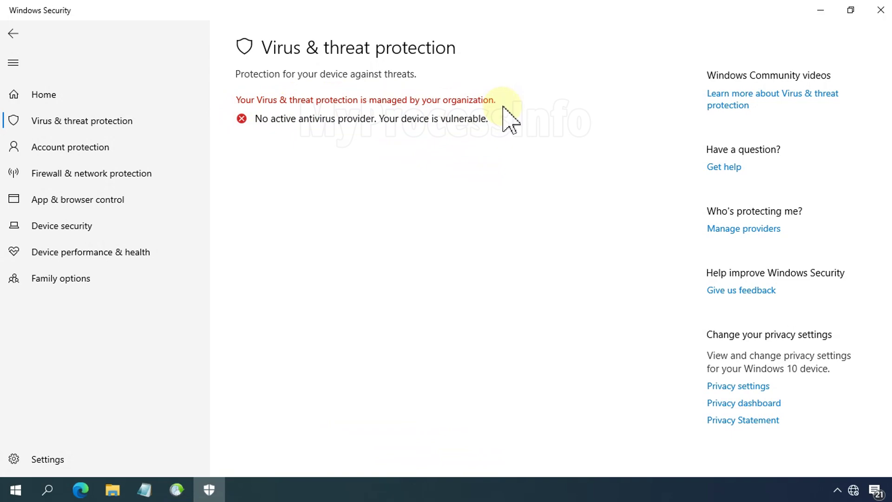
{"action": "left_click", "coordinate": [15, 34]}
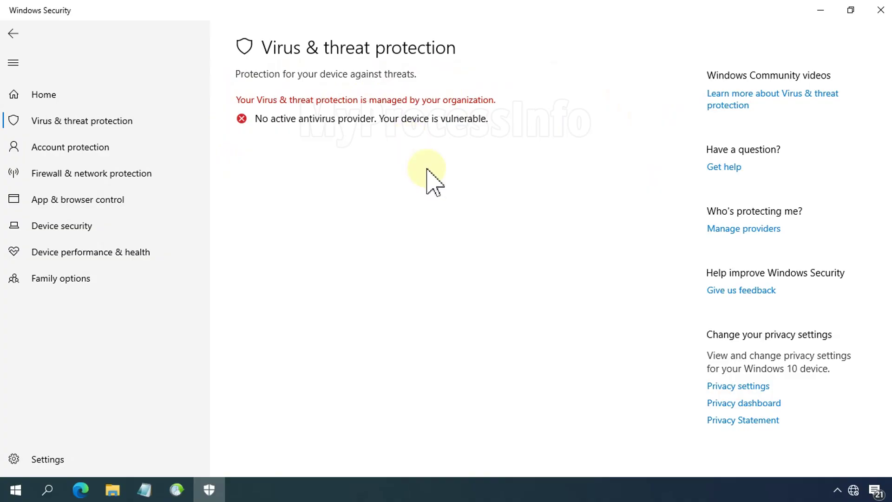
{"action": "left_click", "coordinate": [880, 10]}
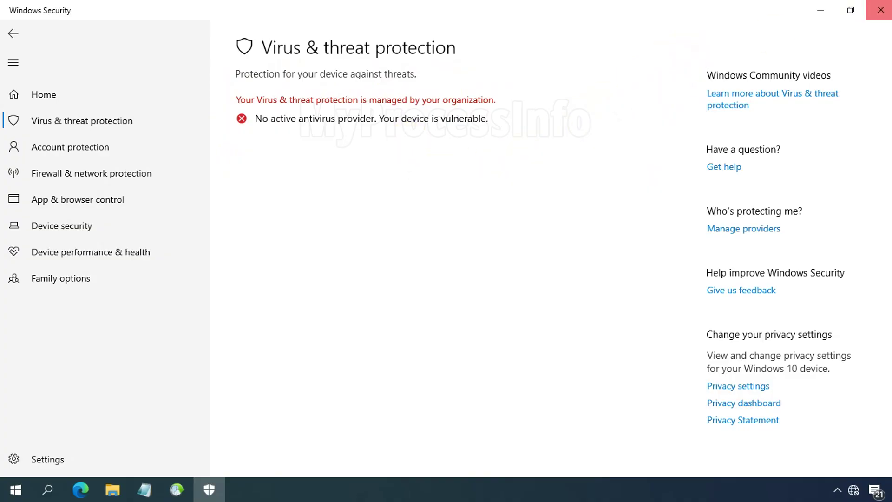
- Copy all the registry commands from Policy_REMOVAL.txt and run them in the administrator Command Prompt, answering YES to the DisableAntiSpyware deletion
{"action": "left_click", "coordinate": [397, 184]}
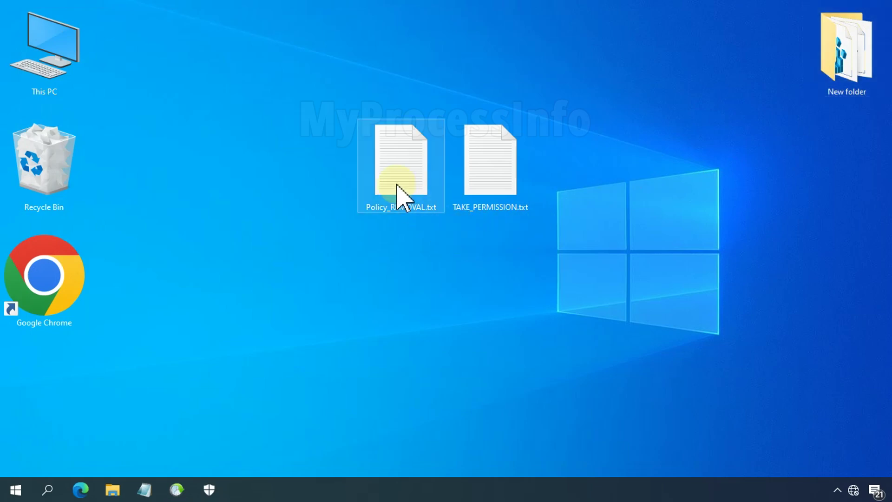
{"action": "double_click", "coordinate": [398, 187]}
{"action": "scroll", "coordinate": [401, 178], "scroll_direction": "down", "scroll_amount": 1}
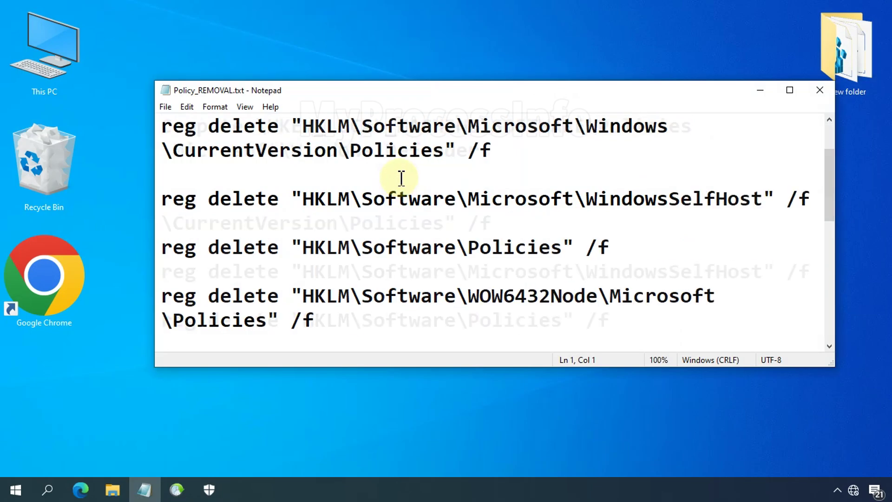
{"action": "scroll", "coordinate": [401, 178], "scroll_direction": "down", "scroll_amount": 4}
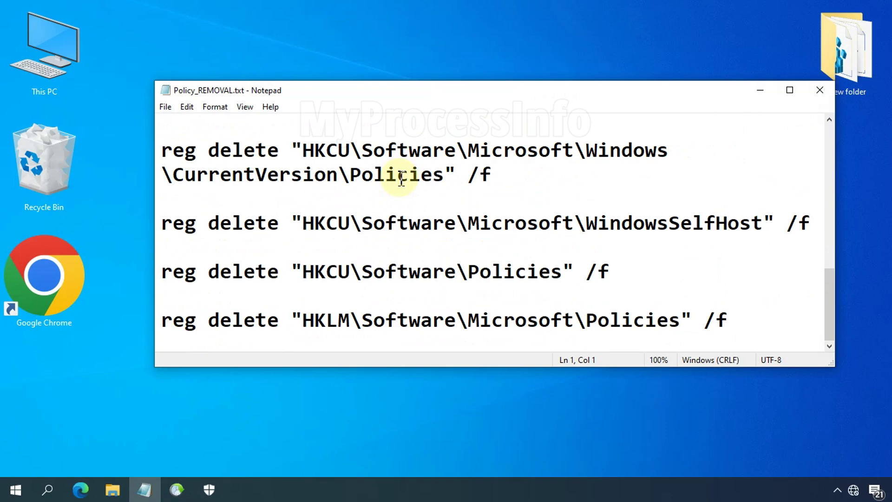
{"action": "scroll", "coordinate": [416, 232], "scroll_direction": "up", "scroll_amount": 6}
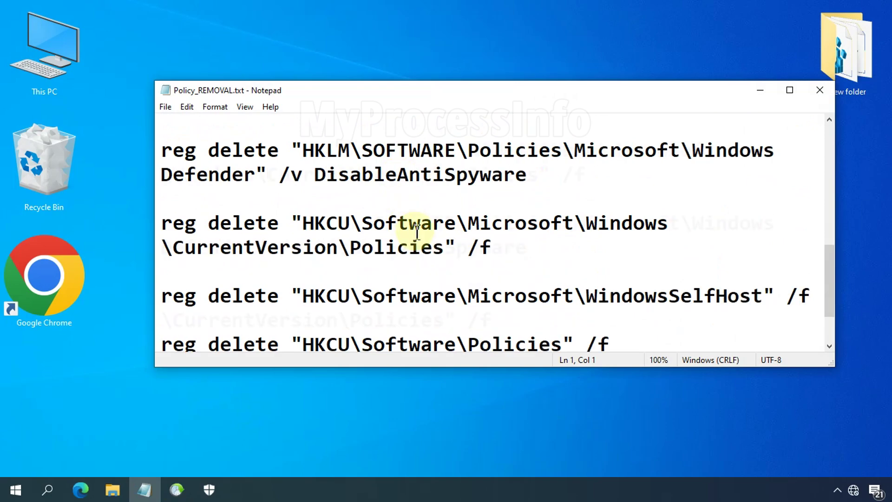
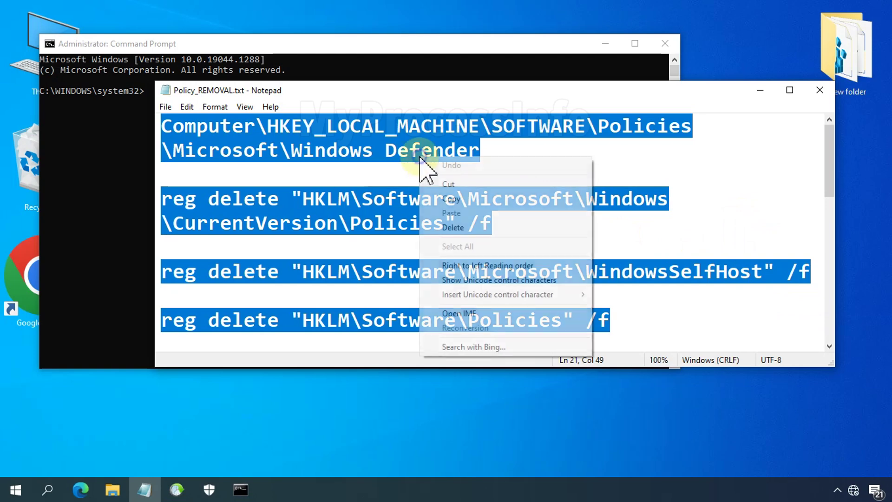
{"action": "left_click", "coordinate": [455, 199]}
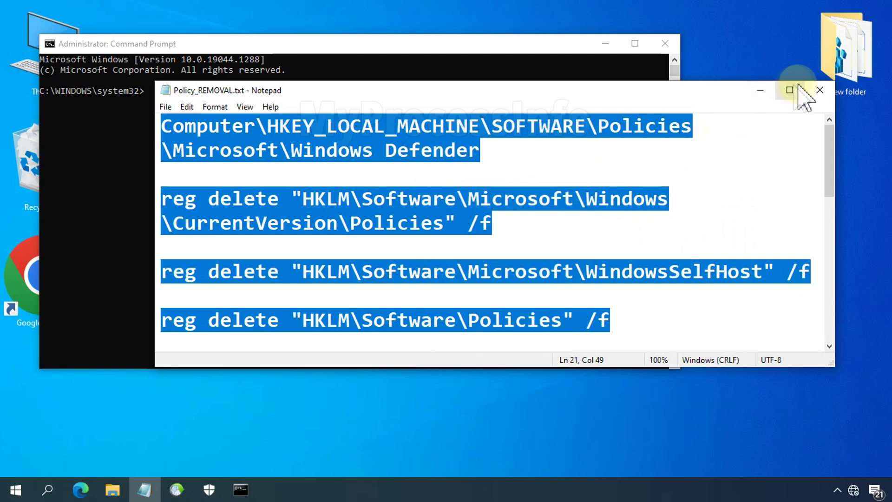
{"action": "left_click", "coordinate": [820, 92]}
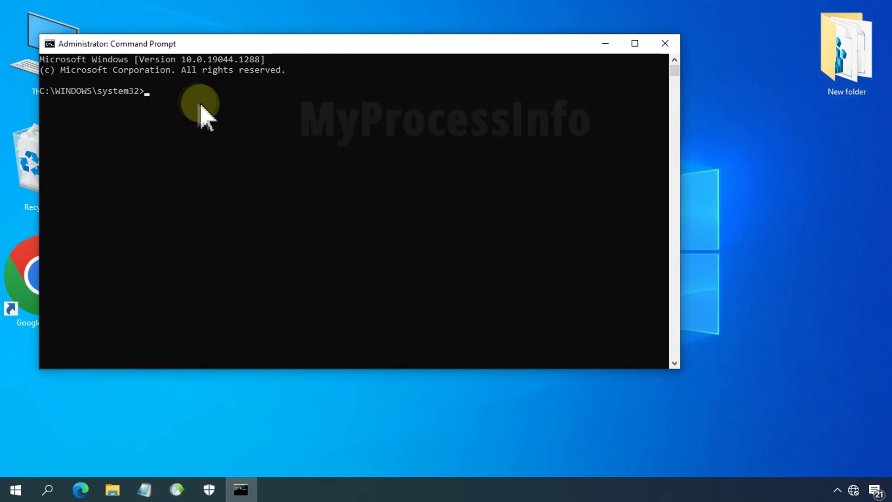
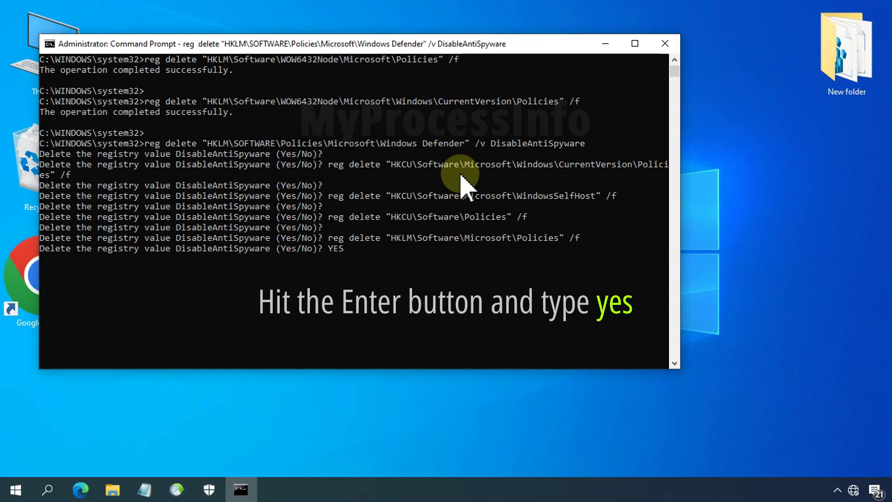
{"action": "key", "text": "Return"}
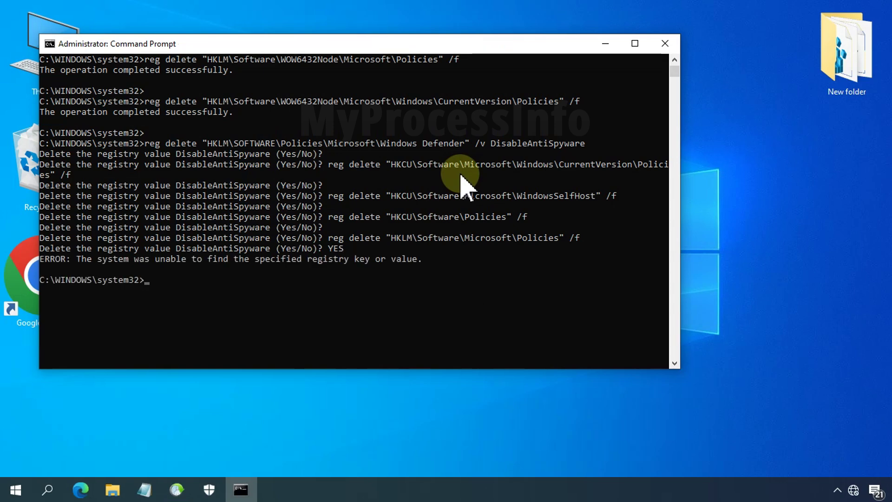
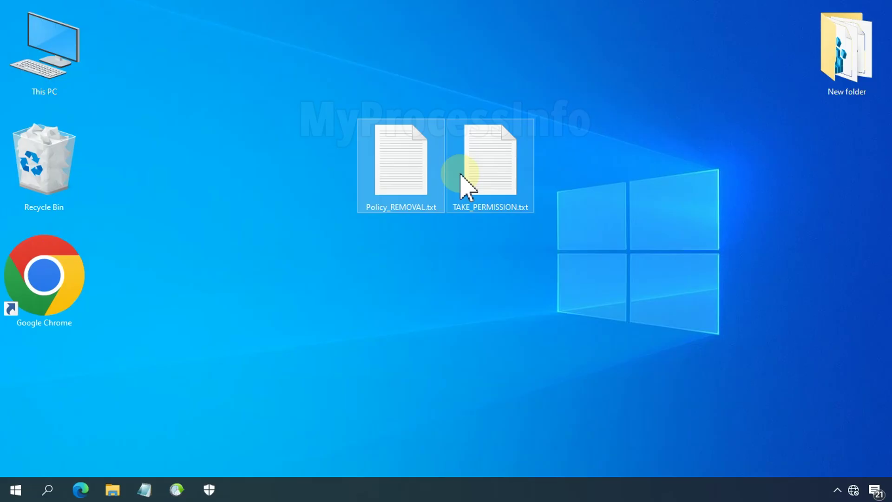
{"action": "left_click", "coordinate": [376, 269]}
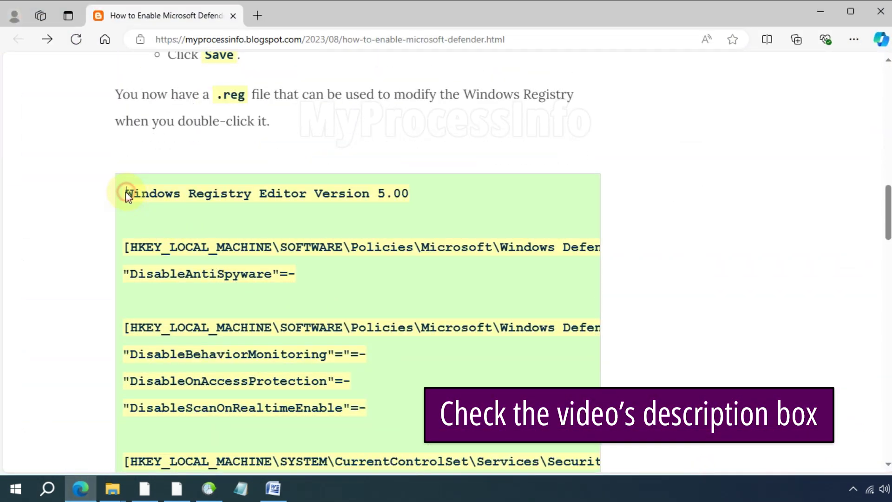
- Copy the entire registry code block starting with "Windows Registry Editor Version 5.00" from the Microsoft Defender article in Edge
{"action": "scroll", "coordinate": [311, 259], "scroll_direction": "down", "scroll_amount": 20}
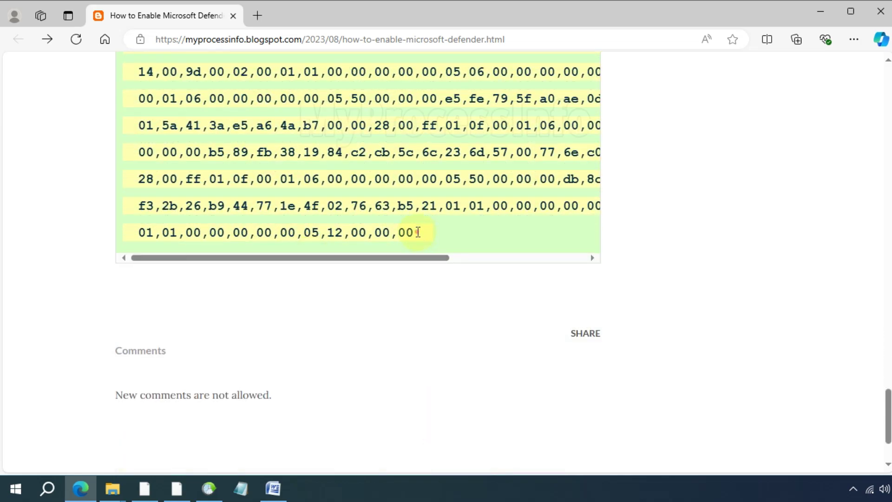
{"action": "left_click", "coordinate": [419, 233], "text": "shift"}
{"action": "scroll", "coordinate": [294, 247], "scroll_direction": "up", "scroll_amount": 15}
{"action": "scroll", "coordinate": [283, 236], "scroll_direction": "up", "scroll_amount": 13}
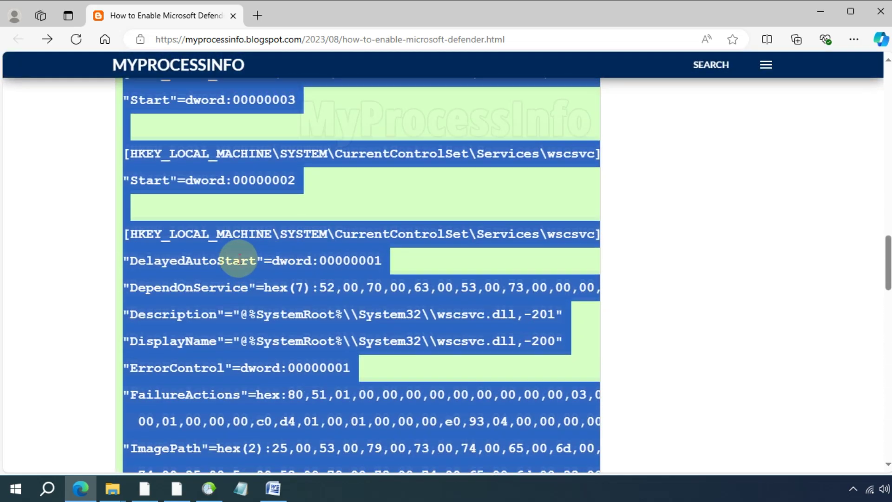
{"action": "right_click", "coordinate": [241, 199]}
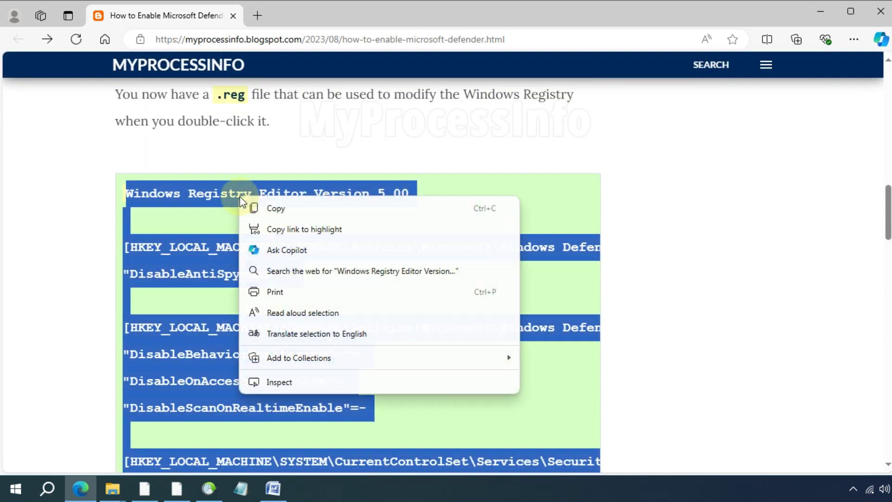
{"action": "left_click", "coordinate": [264, 207]}
- View the registry code of ENABLETOOL.REG in Notepad and close the file
{"action": "scroll", "coordinate": [626, 215], "scroll_direction": "down", "scroll_amount": 20}
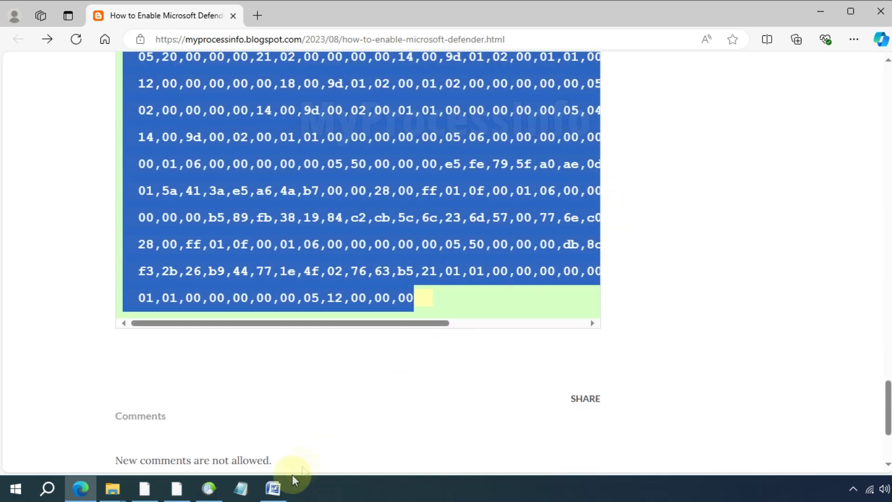
{"action": "left_click", "coordinate": [241, 488]}
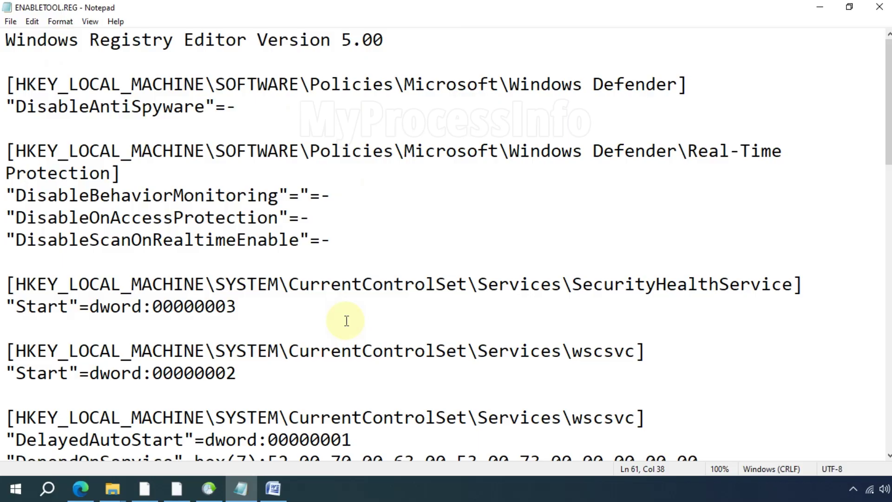
{"action": "left_click", "coordinate": [880, 12]}
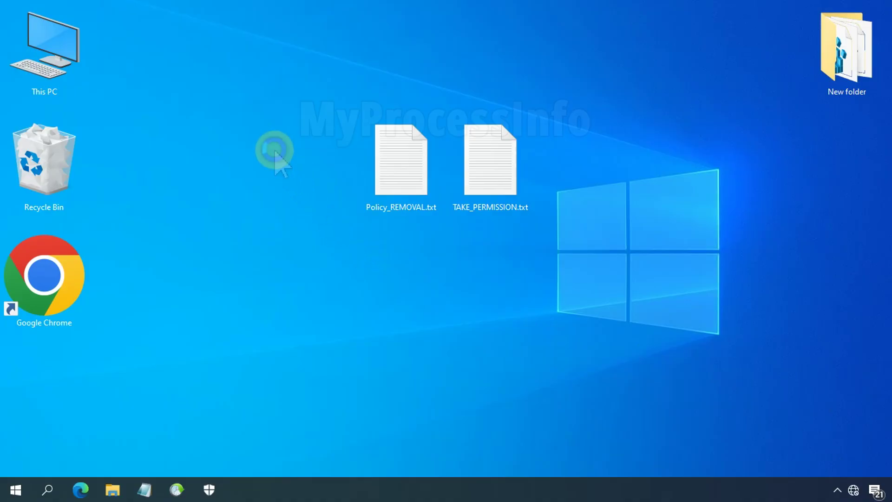
- Create a new text document on the desktop and name it RegTool
{"action": "right_click", "coordinate": [275, 152]}
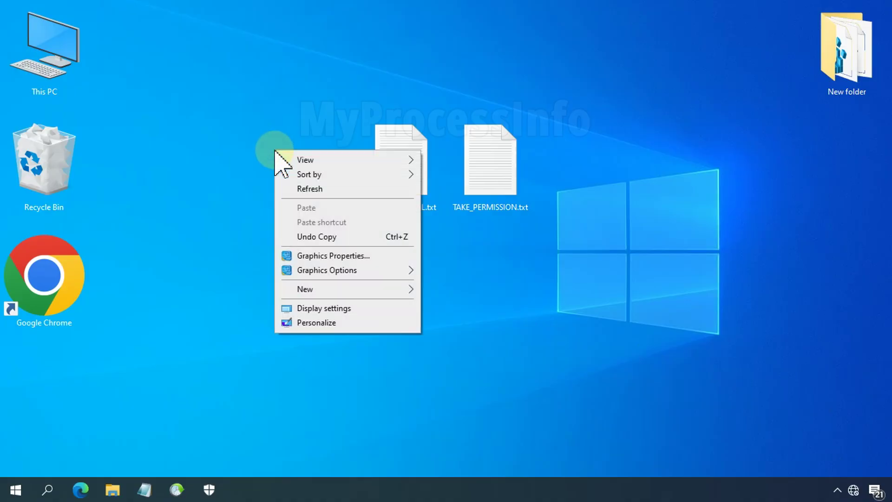
{"action": "left_click", "coordinate": [319, 291]}
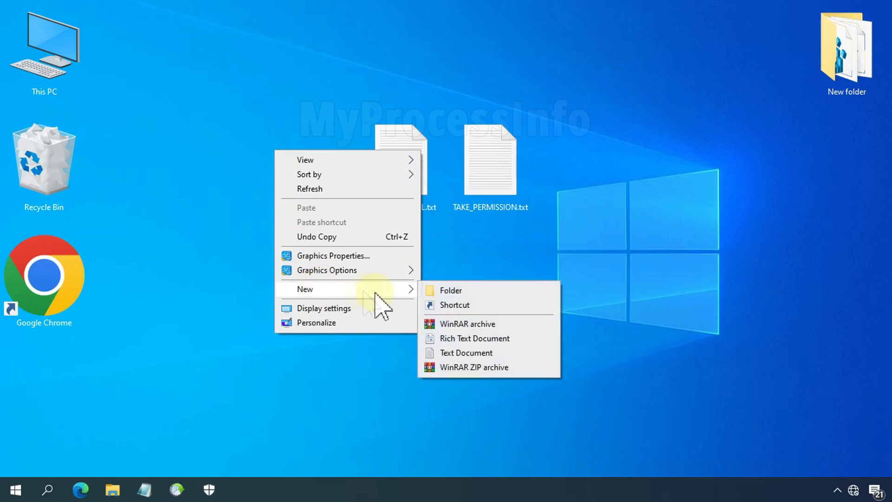
{"action": "left_click", "coordinate": [467, 353]}
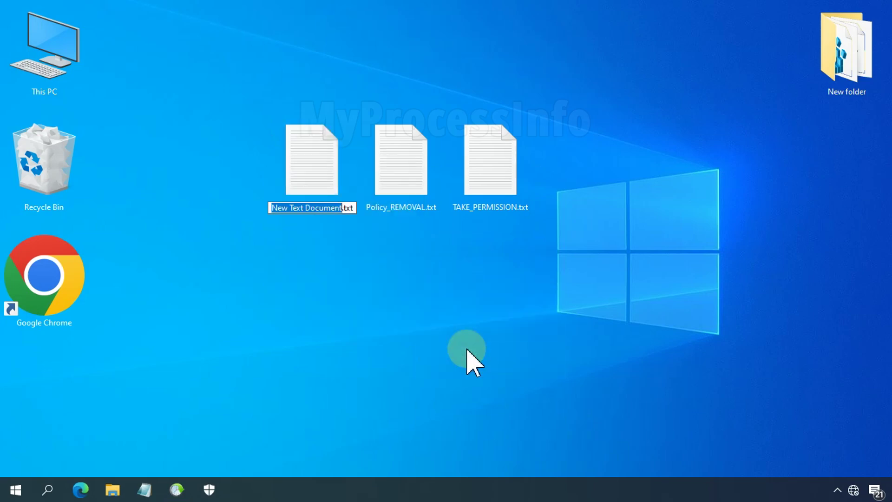
{"action": "type", "text": "RegTool"}
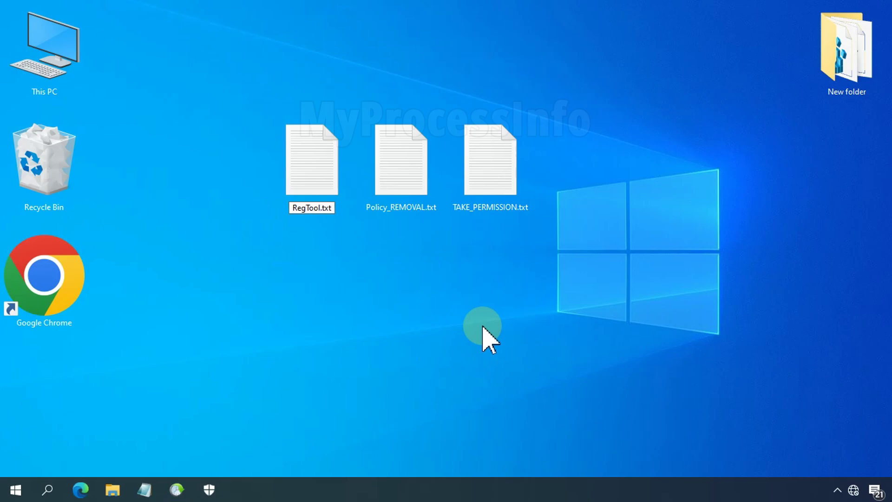
{"action": "key", "text": "Return"}
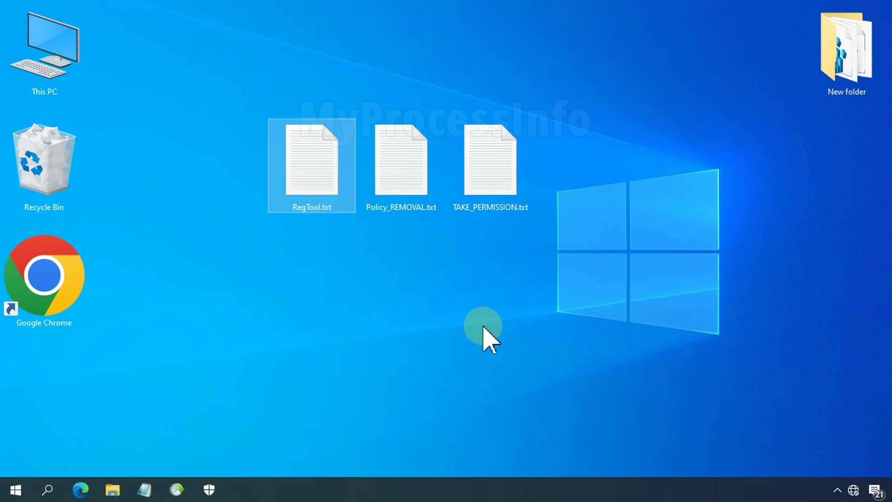
- Open RegTool.txt in Notepad and paste the copied registry code into it
{"action": "double_click", "coordinate": [338, 171]}
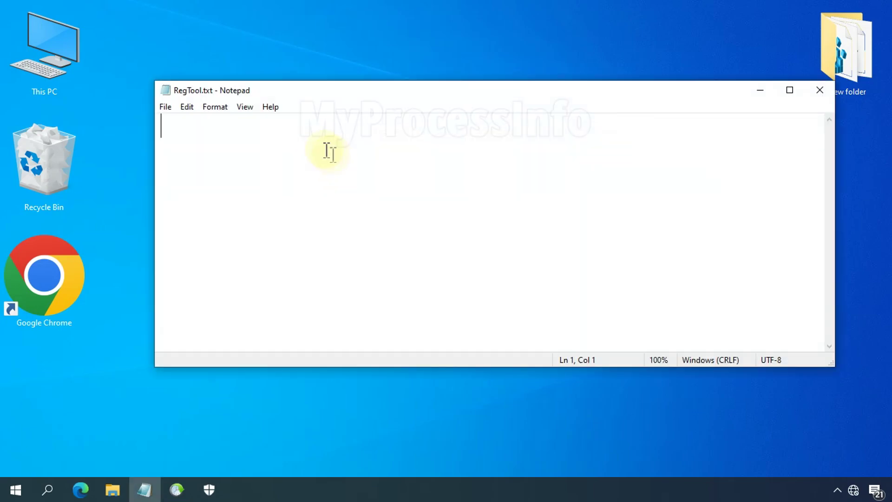
{"action": "right_click", "coordinate": [259, 134]}
{"action": "left_click", "coordinate": [315, 190]}
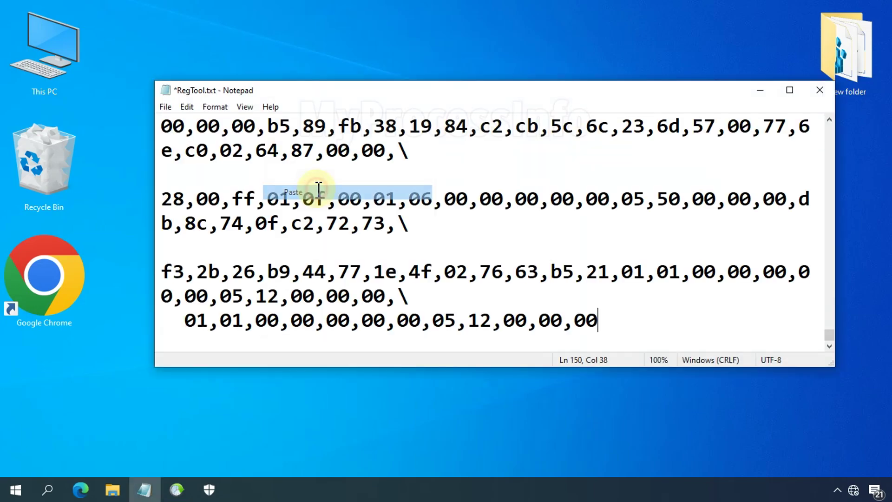
{"action": "left_click_drag", "start_coordinate": [829, 335], "coordinate": [828, 126]}
- Save a copy of the pasted registry code to the desktop as RegTool.reg
{"action": "left_click", "coordinate": [165, 108]}
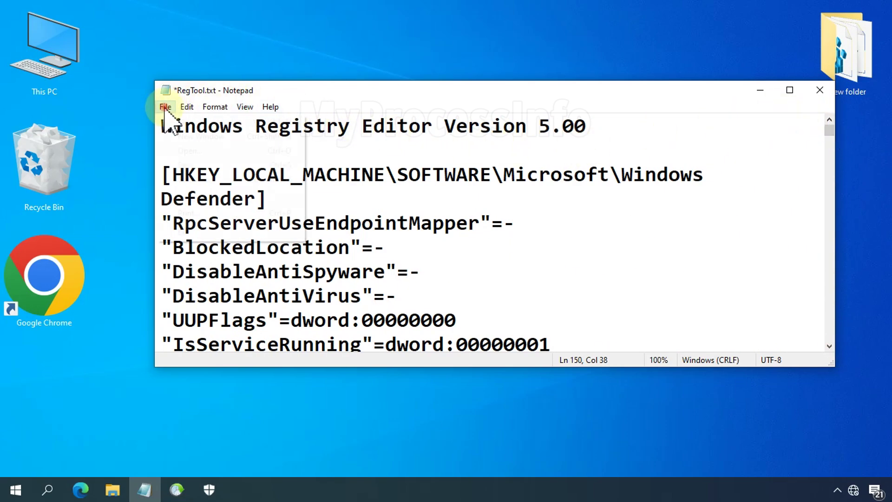
{"action": "left_click", "coordinate": [276, 179]}
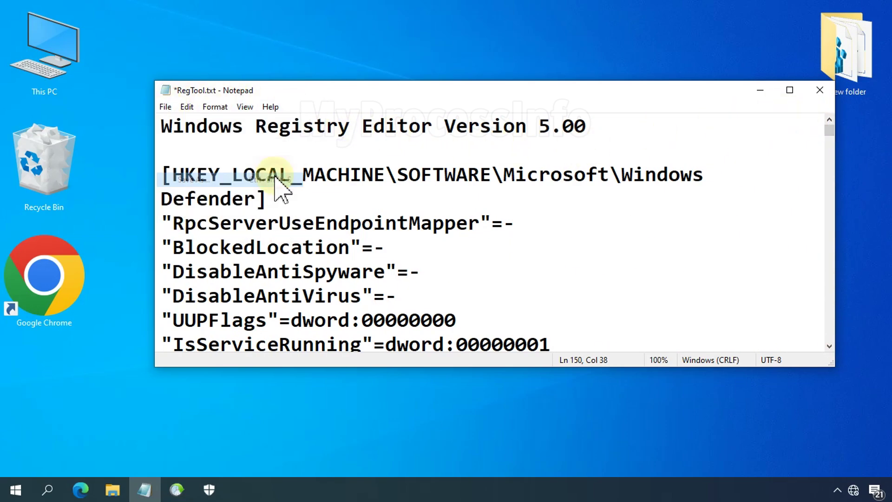
{"action": "left_click", "coordinate": [279, 181]}
{"action": "left_click", "coordinate": [340, 358]}
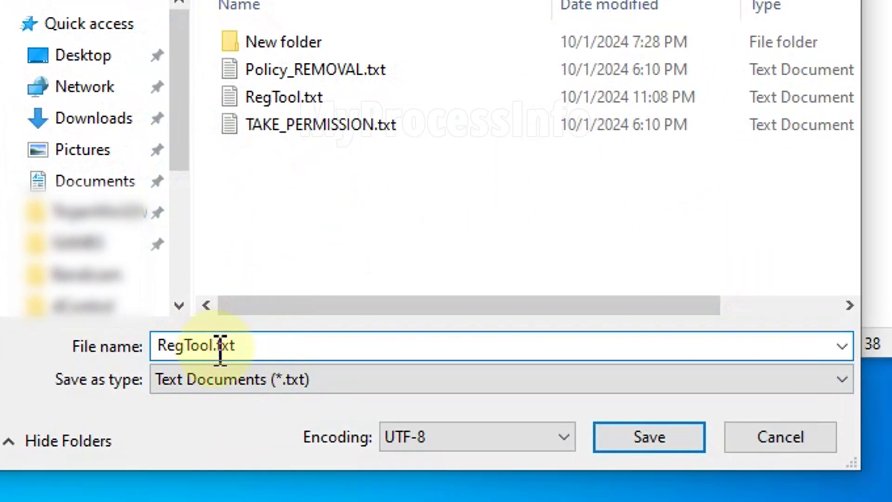
{"action": "left_click_drag", "start_coordinate": [220, 346], "coordinate": [321, 348]}
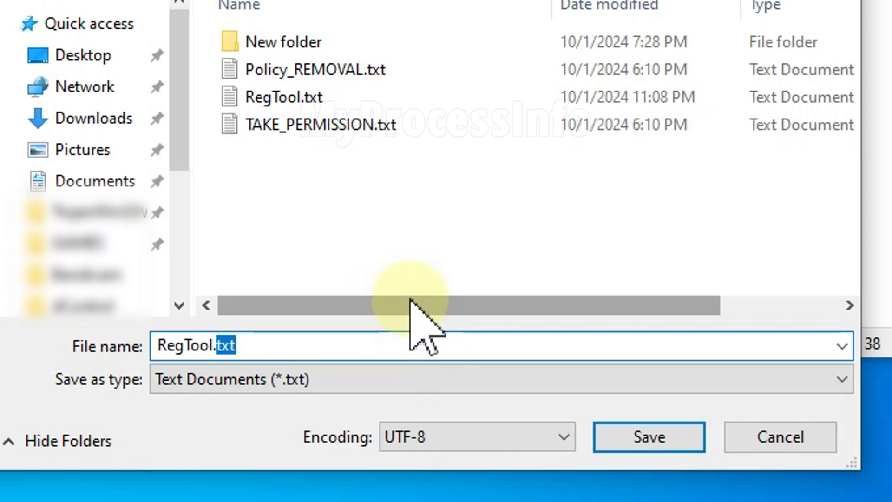
{"action": "type", "text": "reg"}
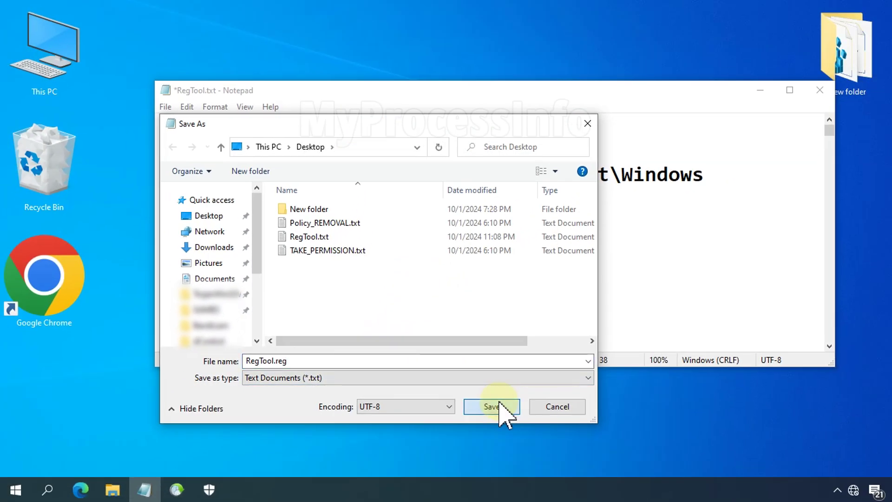
{"action": "left_click", "coordinate": [500, 403]}
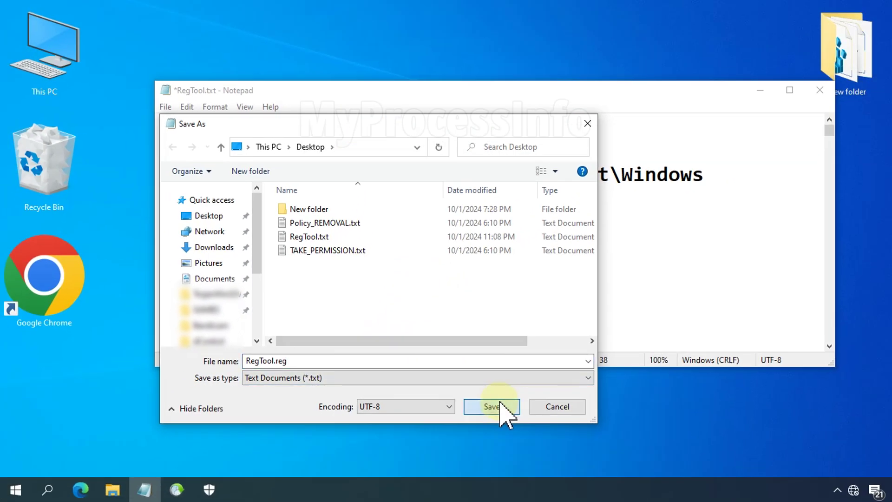
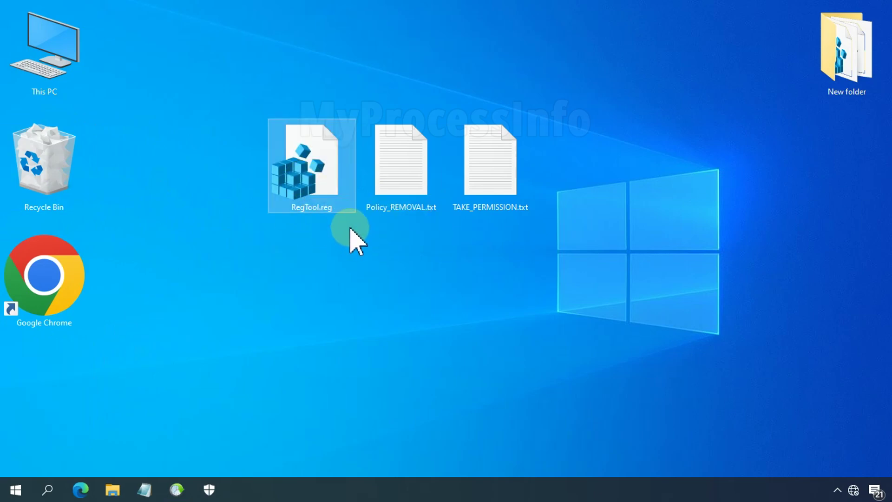
- Try to merge RegTool.reg from the desktop into the registry
{"action": "left_click", "coordinate": [363, 288]}
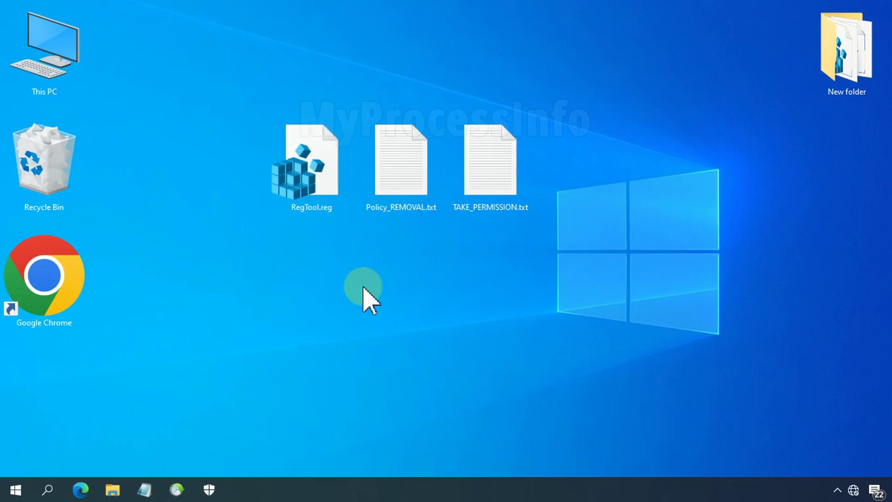
{"action": "right_click", "coordinate": [311, 173]}
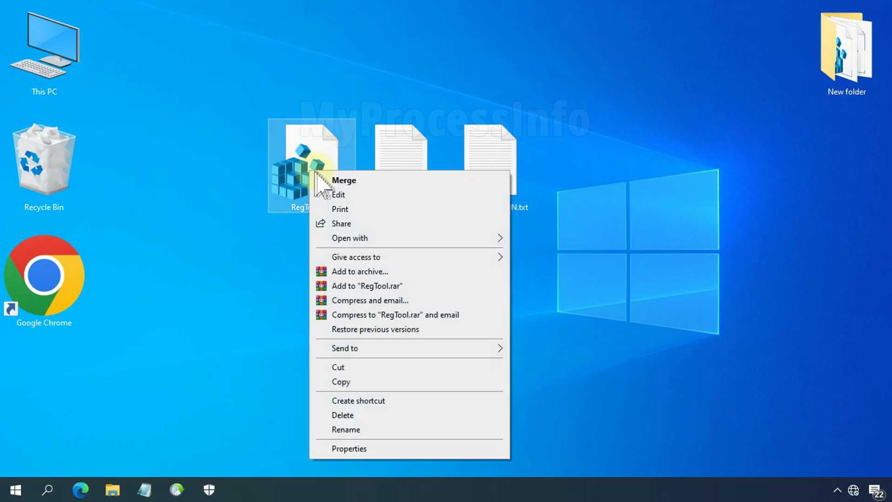
{"action": "left_click", "coordinate": [456, 181]}
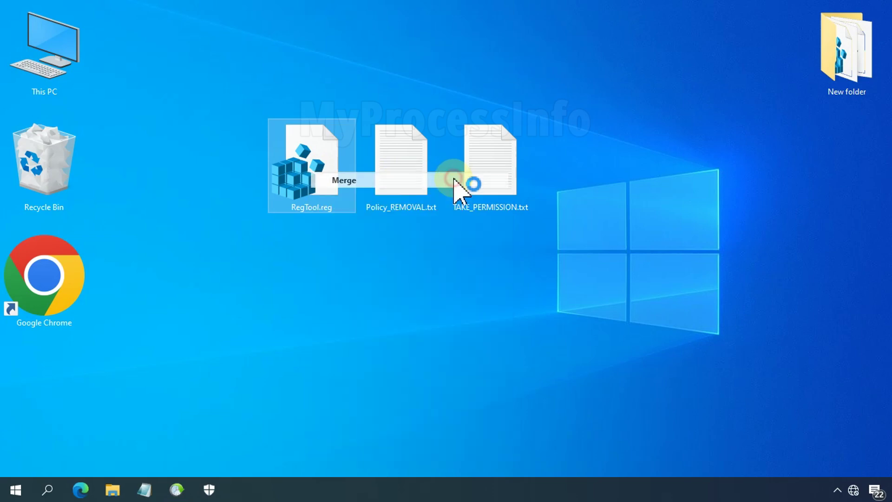
{"action": "left_click", "coordinate": [402, 321]}
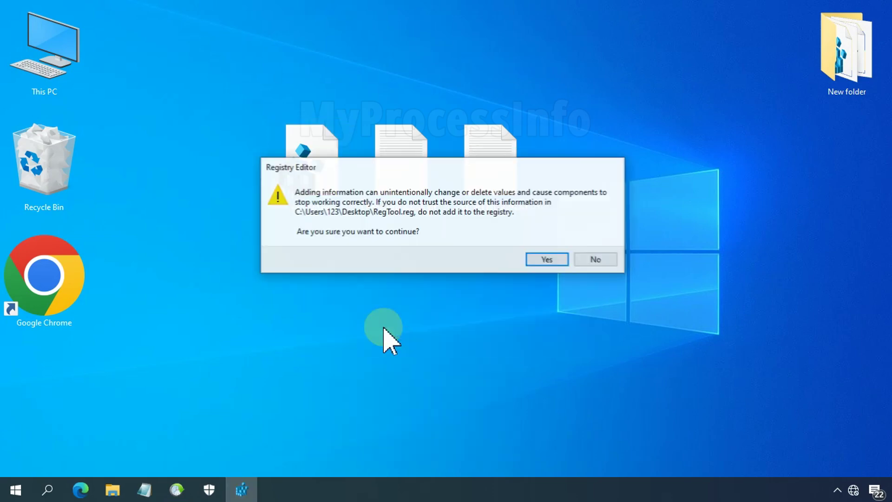
{"action": "left_click", "coordinate": [547, 259]}
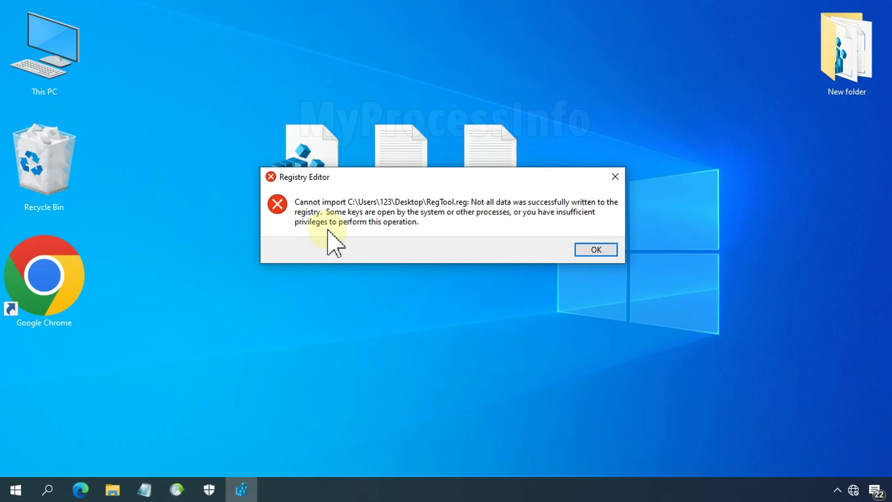
{"action": "left_click", "coordinate": [590, 251]}
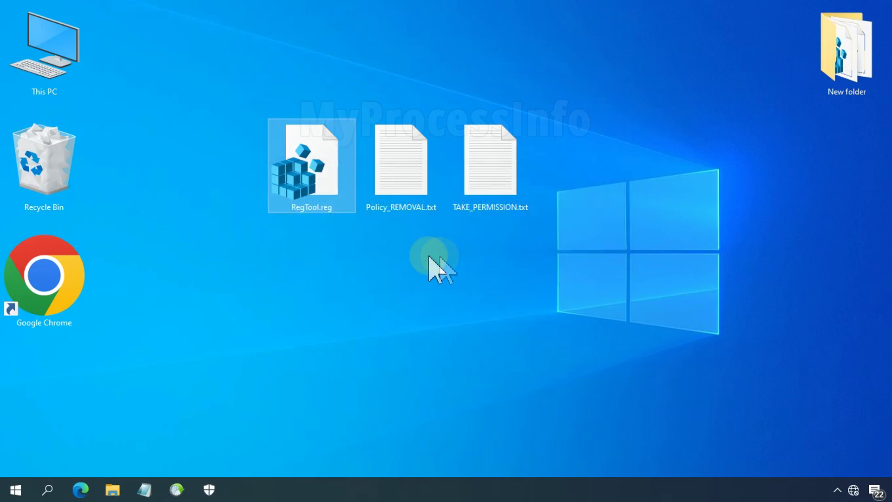
{"action": "left_click", "coordinate": [426, 257]}
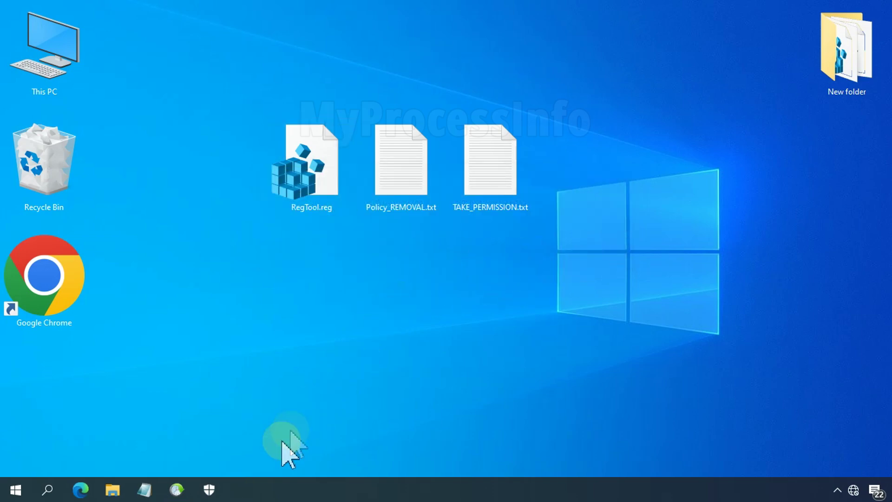
{"action": "left_click", "coordinate": [216, 490]}
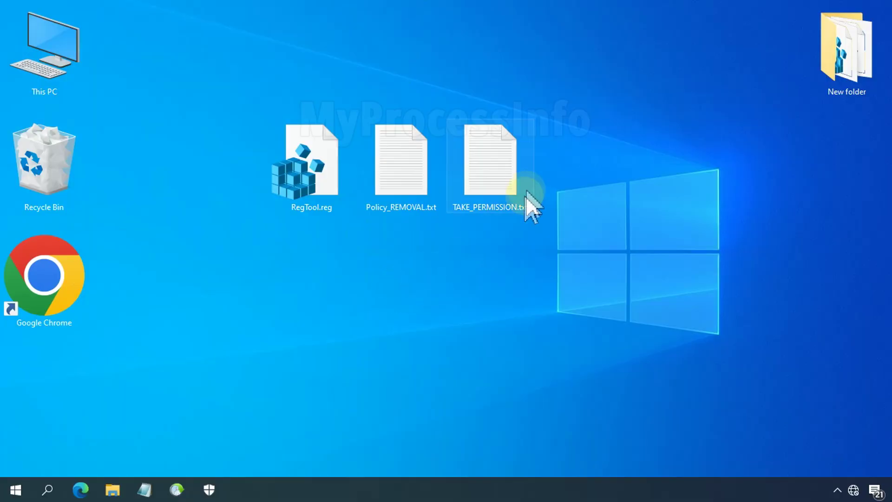
- Open TAKE_PERMISSION.txt from the desktop and review the registry key paths listed in it
{"action": "double_click", "coordinate": [532, 186]}
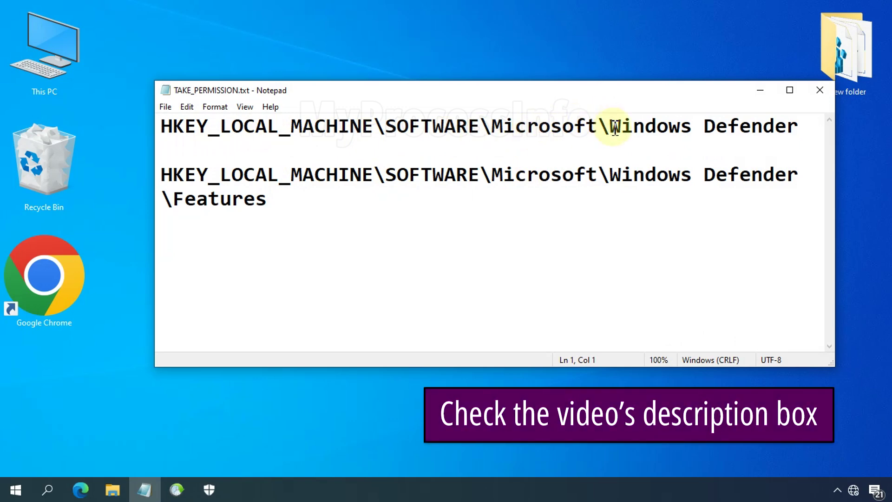
{"action": "left_click_drag", "start_coordinate": [609, 125], "coordinate": [631, 210]}
{"action": "left_click", "coordinate": [588, 227]}
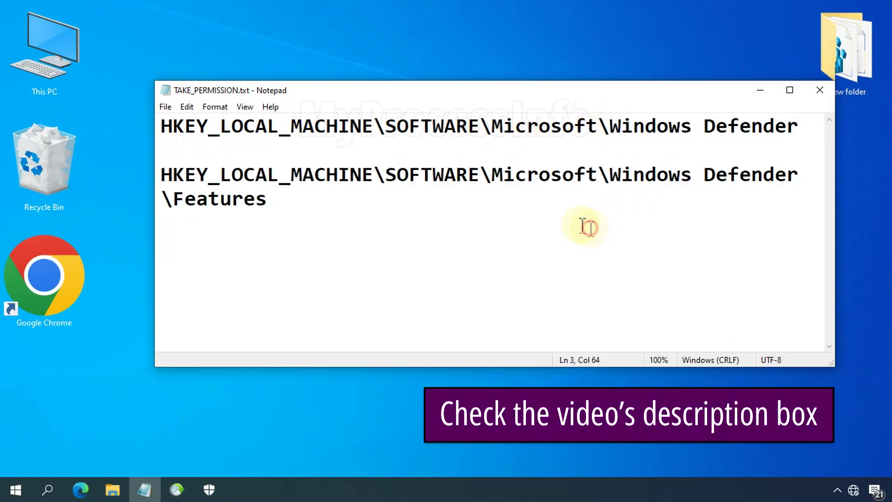
{"action": "key", "text": "ctrl+a"}
{"action": "left_click", "coordinate": [331, 223]}
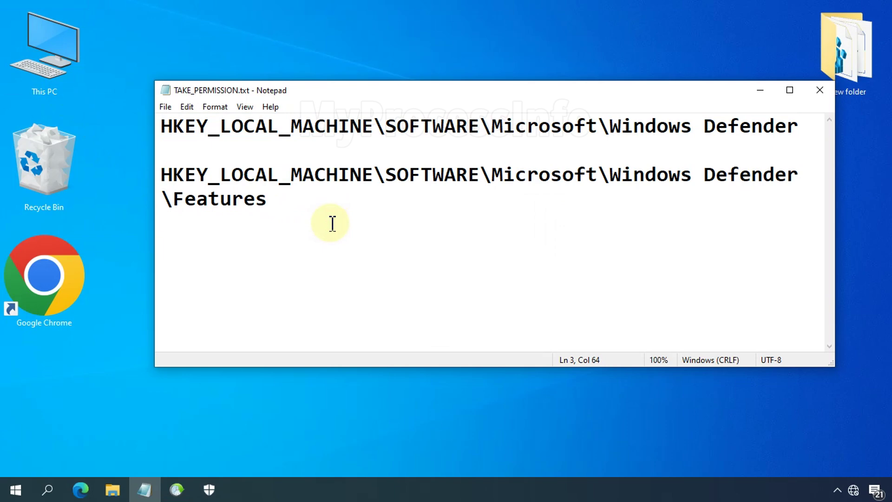
- Search for Registry Editor, launch it and allow it to make changes to the device
{"action": "left_click", "coordinate": [53, 486]}
{"action": "type", "text": "re"}
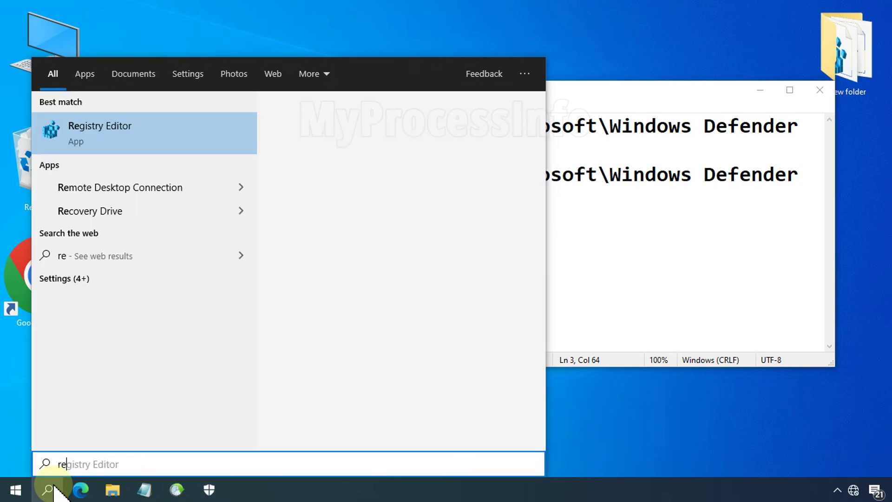
{"action": "type", "text": "ge"}
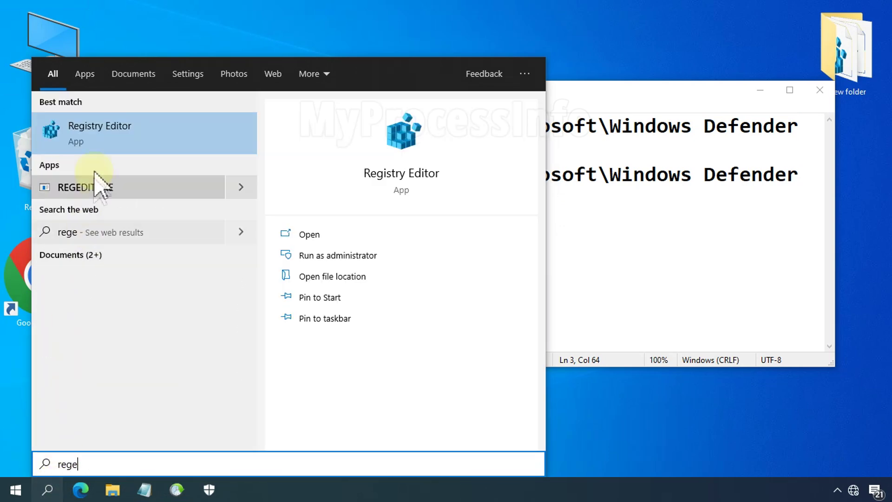
{"action": "left_click", "coordinate": [98, 135]}
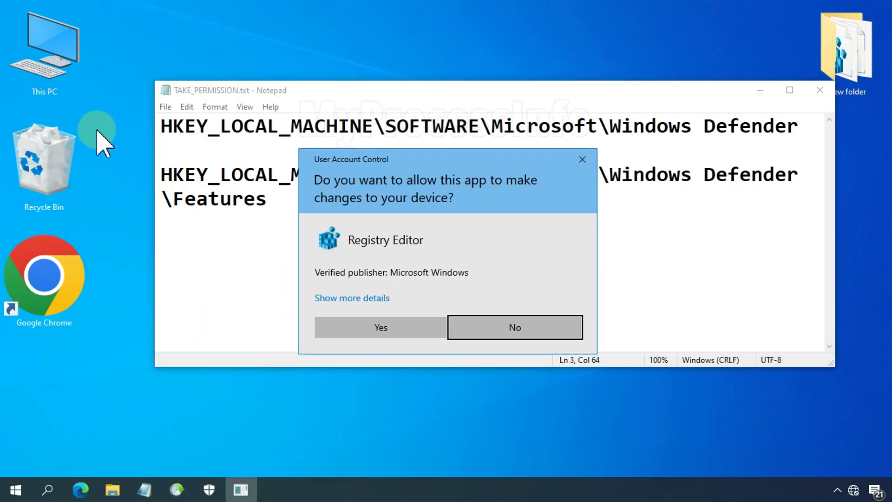
{"action": "left_click", "coordinate": [360, 329]}
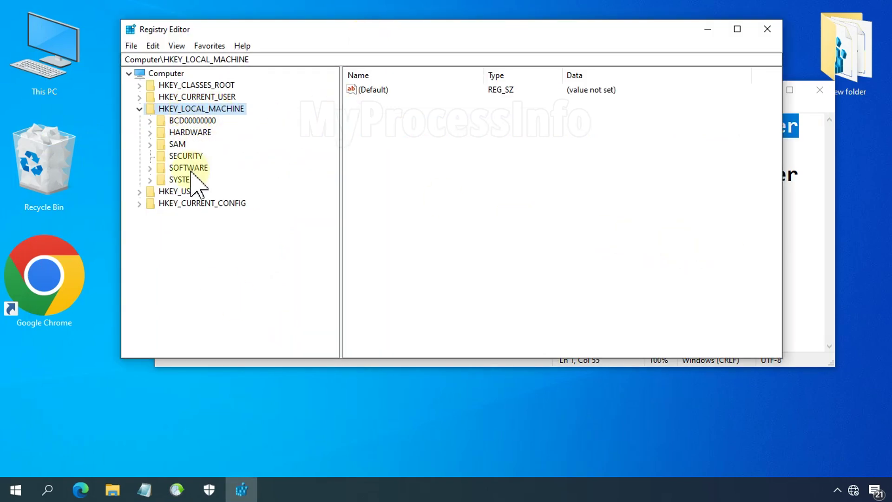
- Go to the registry key HKEY_LOCAL_MACHINE\SOFTWARE\Microsoft\Windows Defender
{"action": "left_click", "coordinate": [188, 169]}
{"action": "left_click", "coordinate": [150, 168]}
{"action": "left_click", "coordinate": [196, 215]}
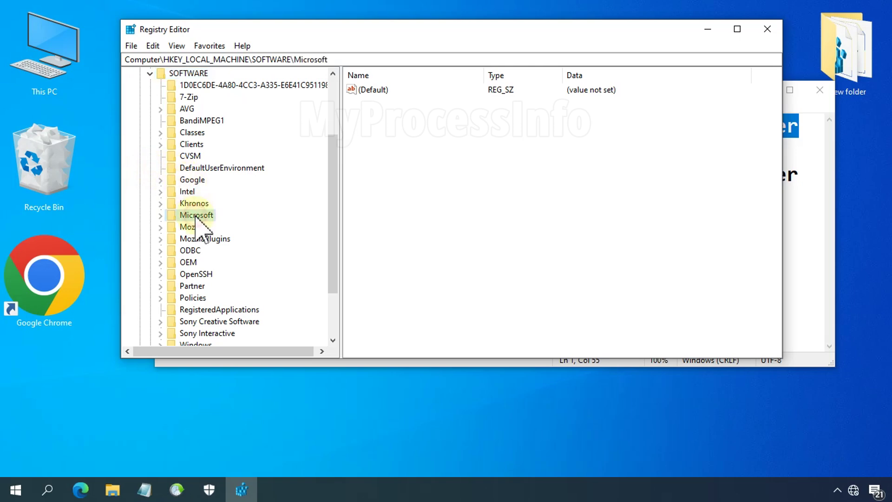
{"action": "left_click", "coordinate": [160, 215]}
{"action": "scroll", "coordinate": [200, 225], "scroll_direction": "down", "scroll_amount": 12}
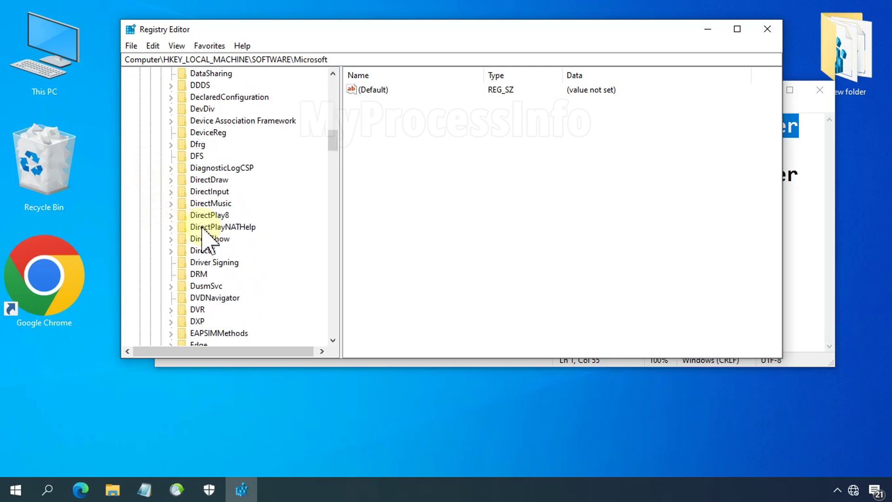
{"action": "scroll", "coordinate": [201, 228], "scroll_direction": "down", "scroll_amount": 20}
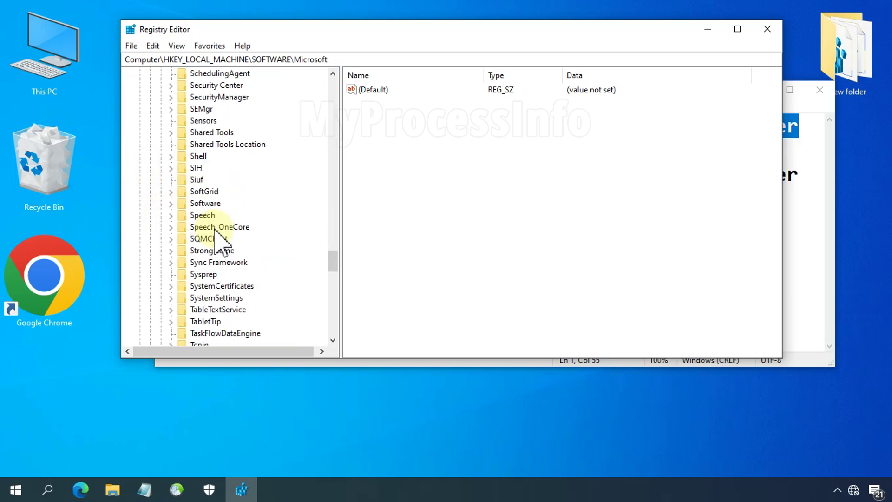
{"action": "scroll", "coordinate": [216, 239], "scroll_direction": "down", "scroll_amount": 13}
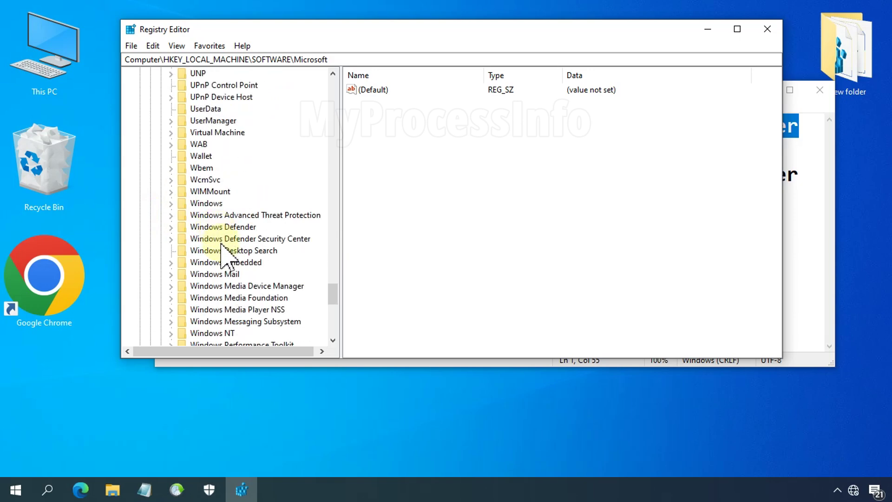
{"action": "left_click", "coordinate": [233, 227]}
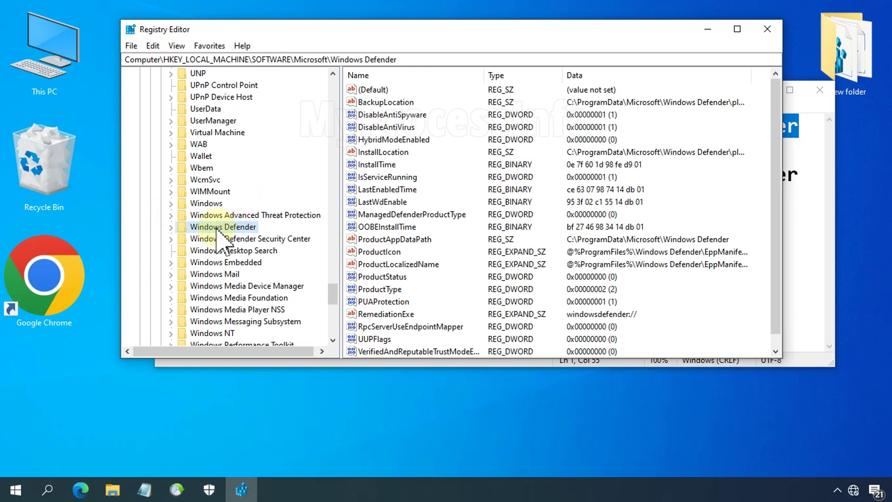
- Export the Windows Defender key to the desktop as a registration file named BACKUP
{"action": "right_click", "coordinate": [245, 227]}
{"action": "left_click", "coordinate": [316, 314]}
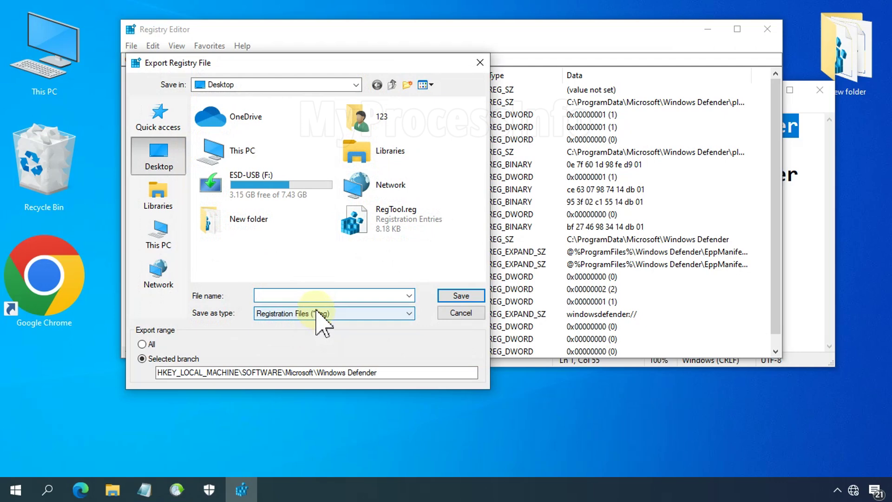
{"action": "type", "text": "BACKUP"}
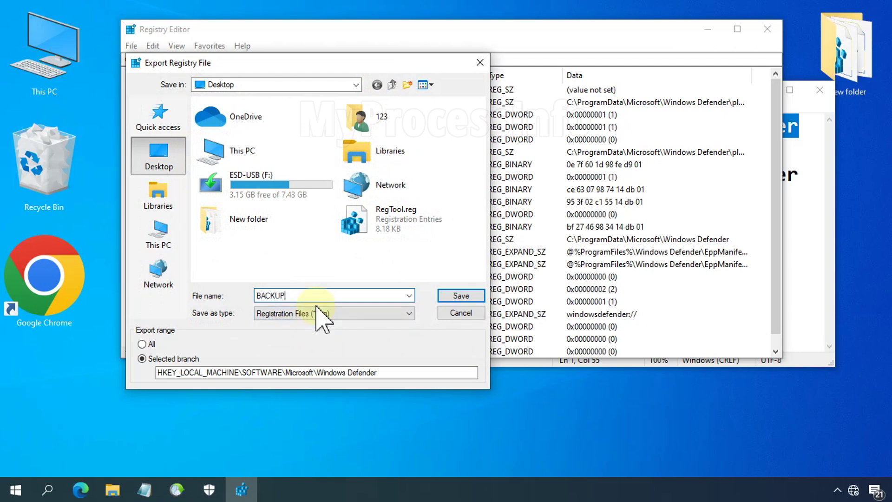
{"action": "left_click", "coordinate": [479, 289]}
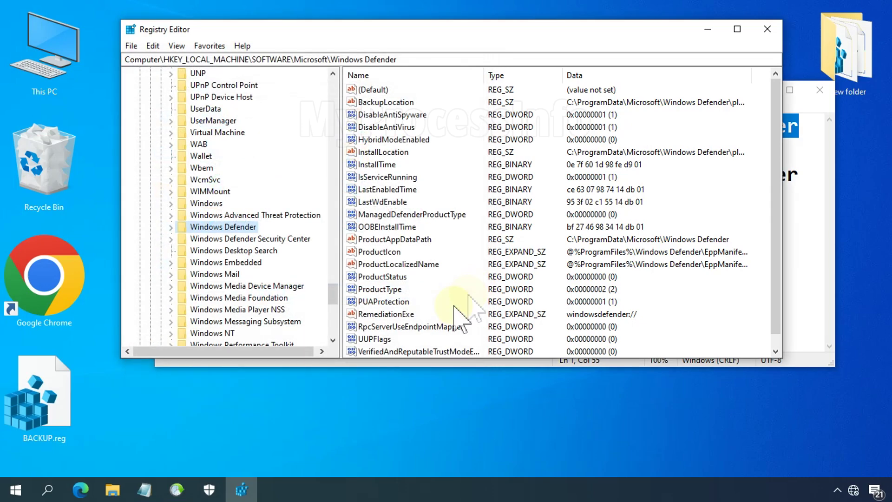
{"action": "left_click", "coordinate": [69, 395]}
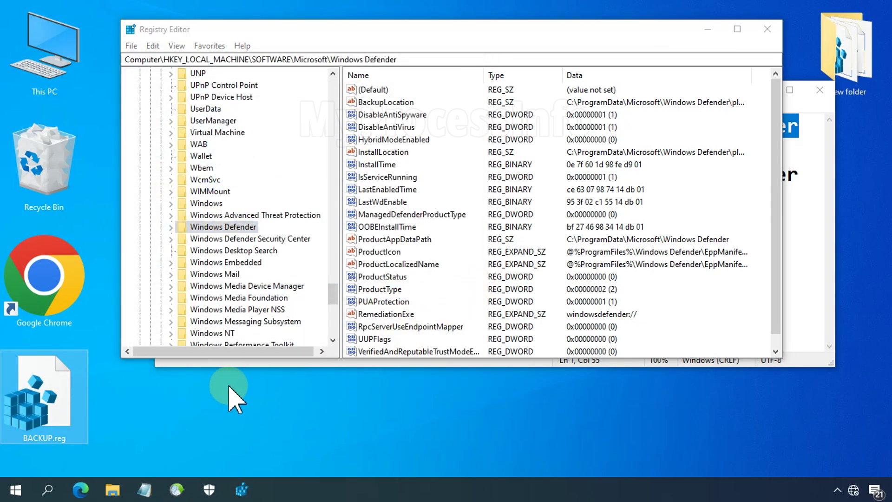
- Open the advanced security settings for the Features subkey of the Windows Defender key
{"action": "left_click", "coordinate": [251, 227]}
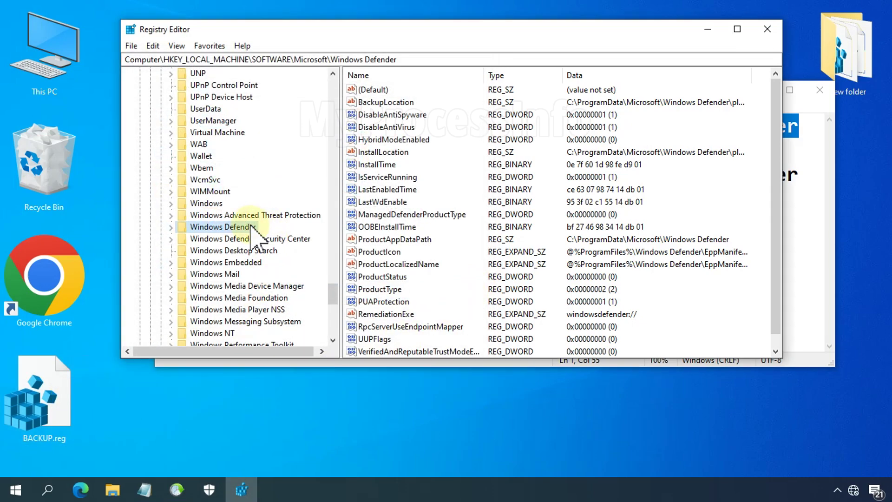
{"action": "left_click", "coordinate": [171, 227]}
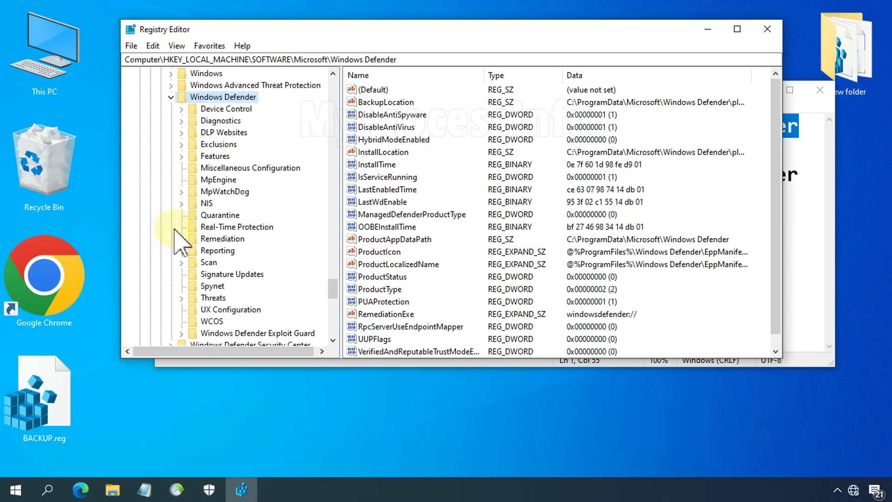
{"action": "left_click", "coordinate": [225, 155]}
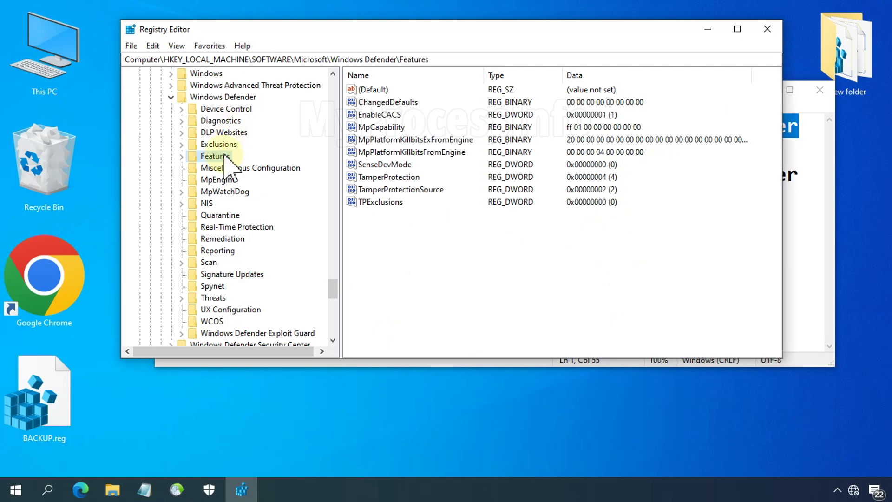
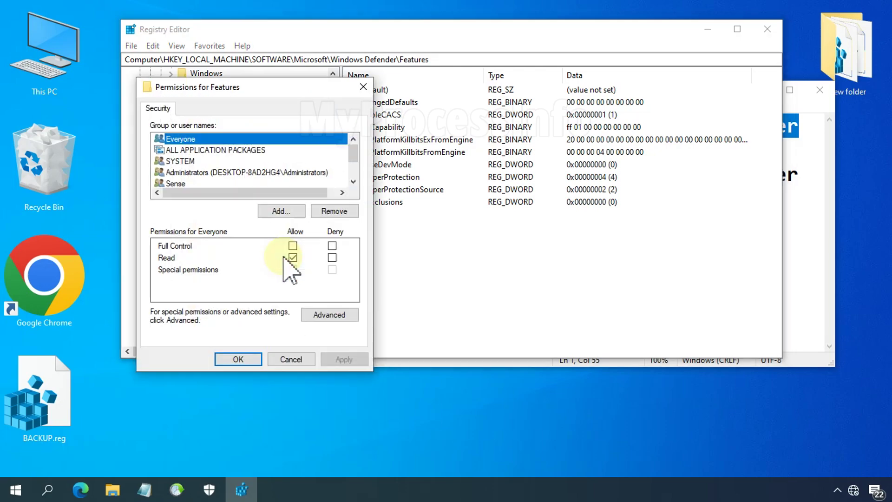
{"action": "left_click", "coordinate": [338, 317]}
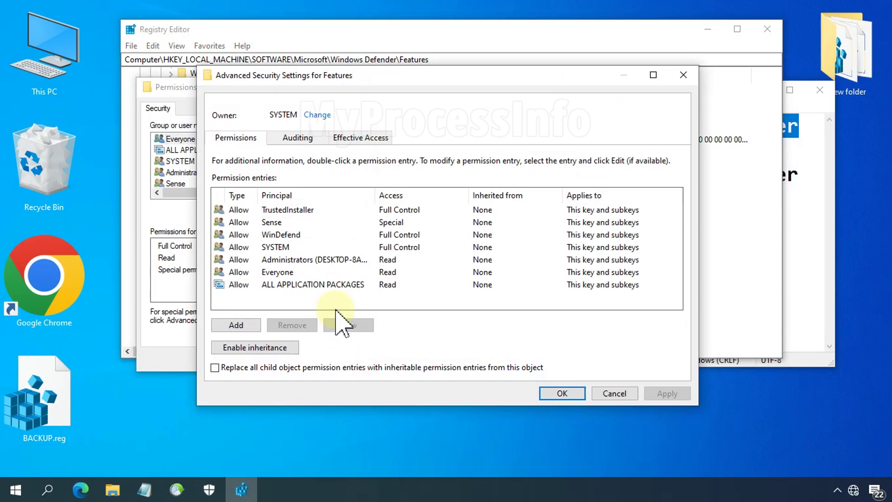
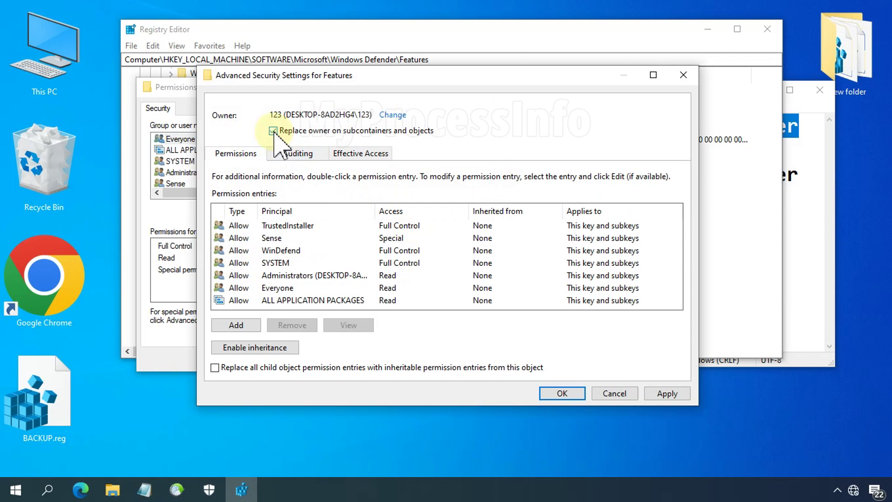
- Start a new permission entry for the Features key and set the user account 123 as its principal
{"action": "left_click", "coordinate": [236, 326]}
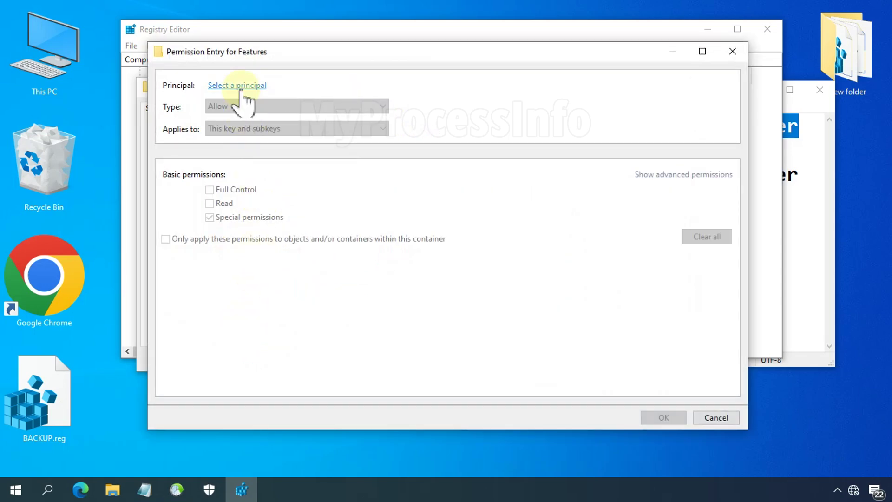
{"action": "left_click", "coordinate": [240, 88]}
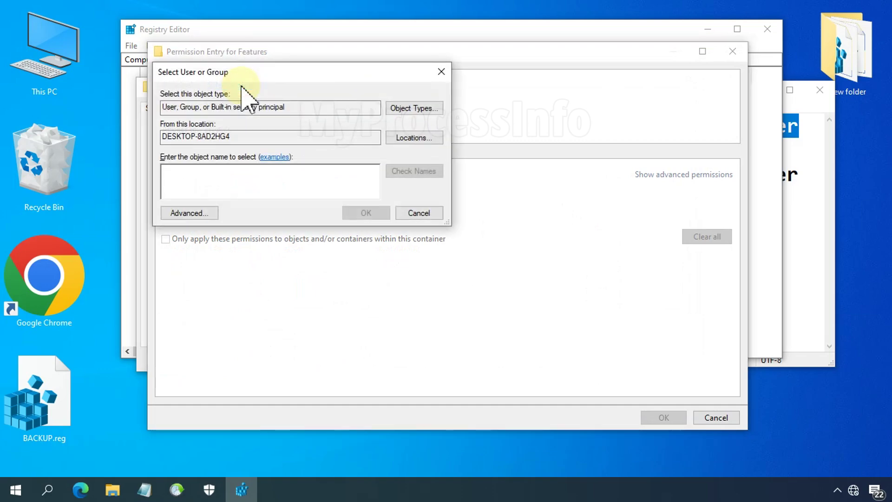
{"action": "left_click", "coordinate": [227, 171]}
{"action": "type", "text": "123"}
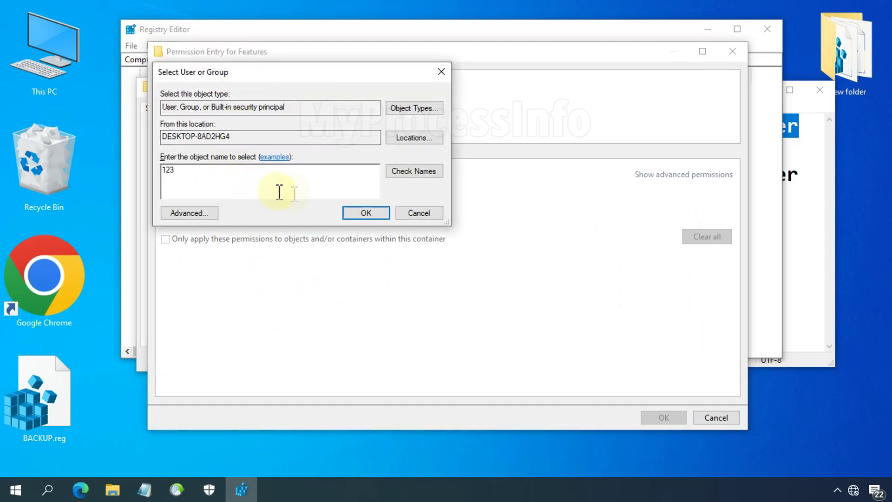
{"action": "left_click", "coordinate": [415, 173]}
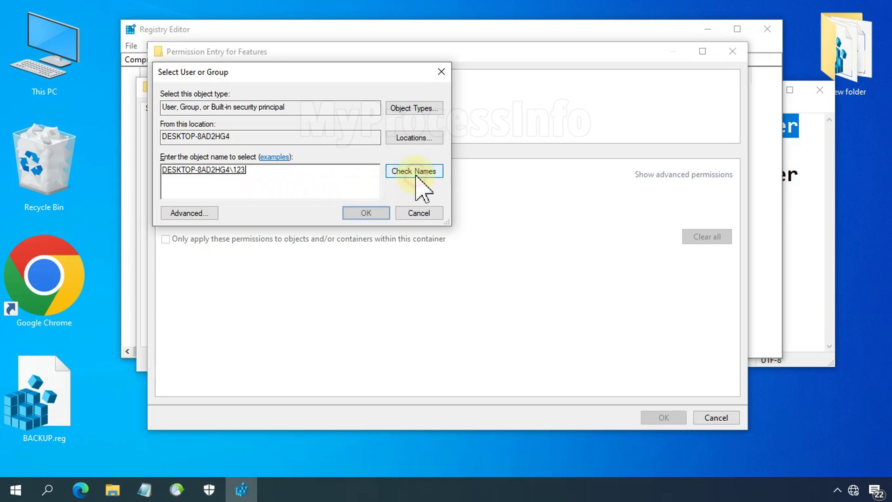
{"action": "left_click", "coordinate": [379, 212]}
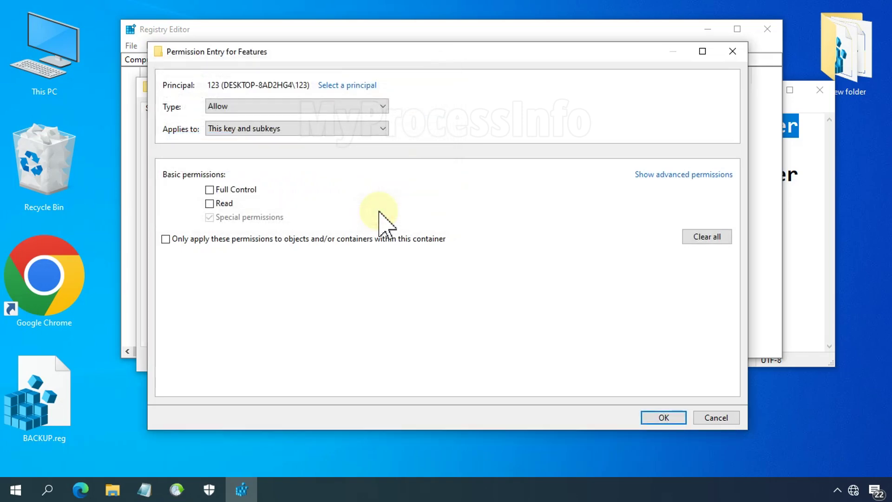
- Display the advanced permissions in the permission entry for the Features key
{"action": "left_click", "coordinate": [641, 176]}
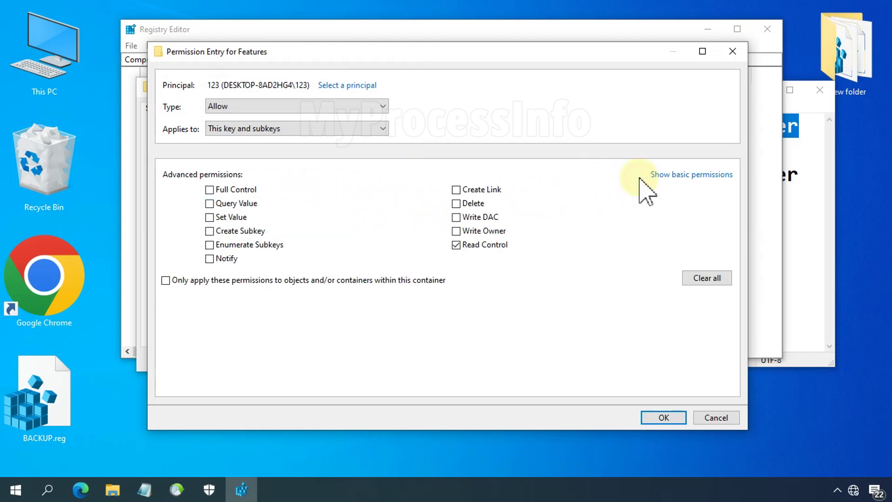
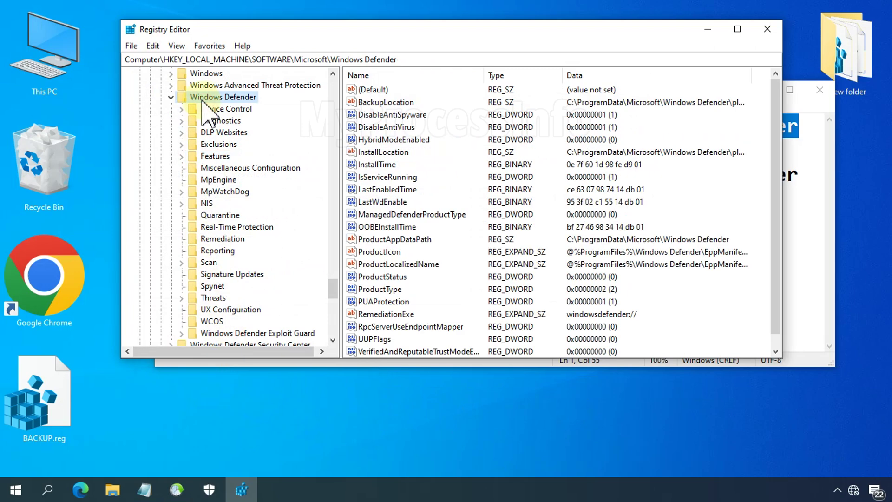
- Add a permission entry to the Windows Defender key that allows user account 123 Full Control over this key and subkeys
{"action": "right_click", "coordinate": [237, 97]}
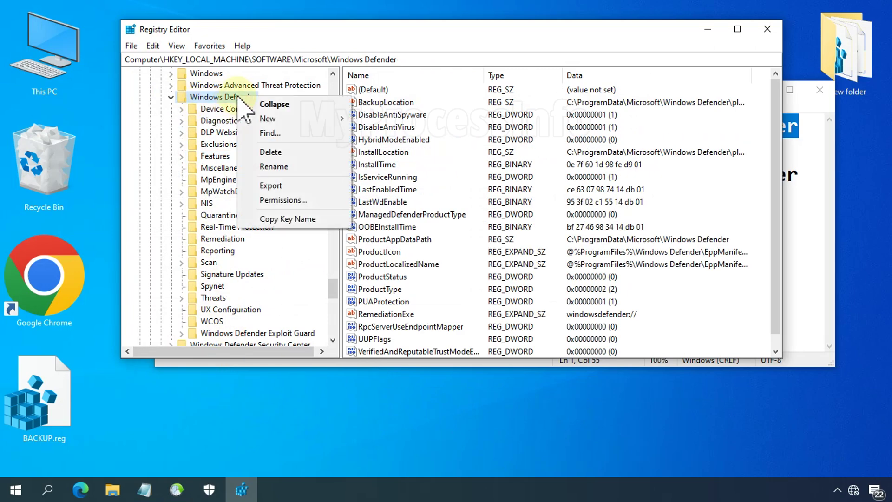
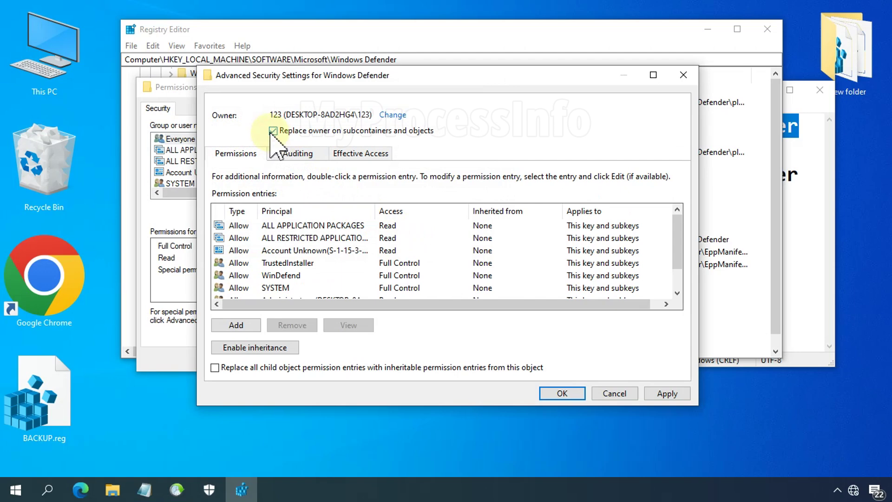
{"action": "left_click", "coordinate": [236, 325]}
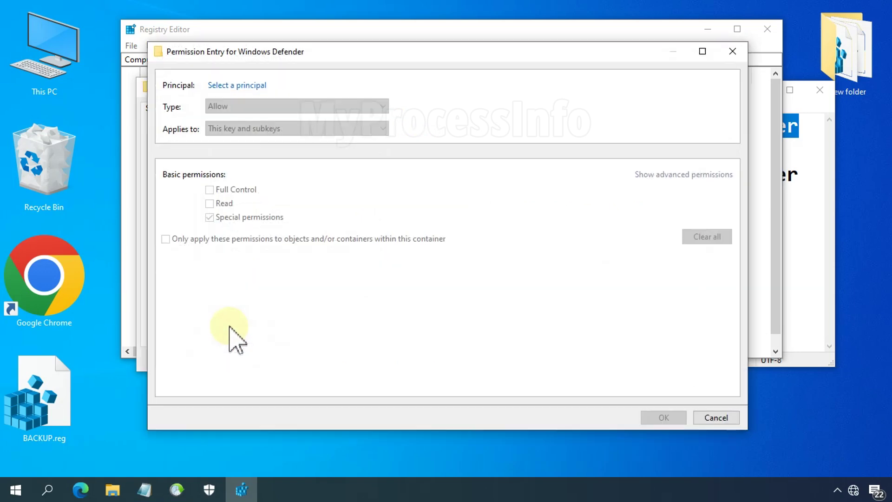
{"action": "left_click", "coordinate": [246, 85]}
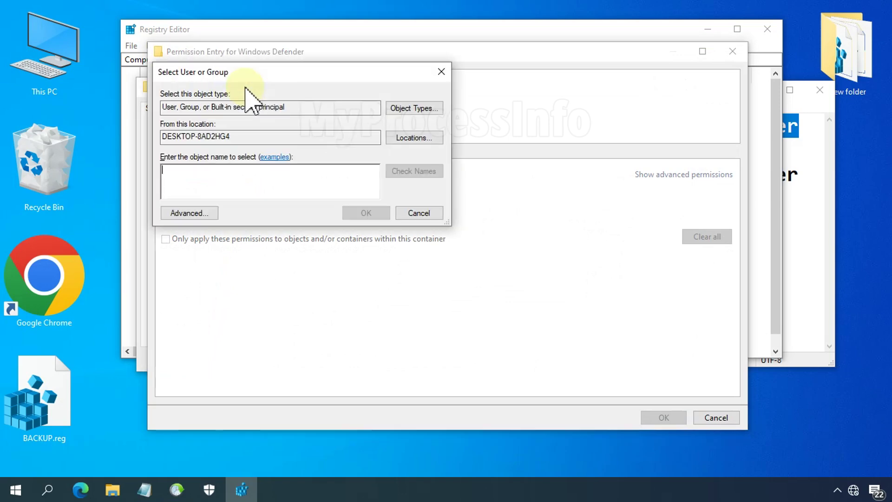
{"action": "type", "text": "123"}
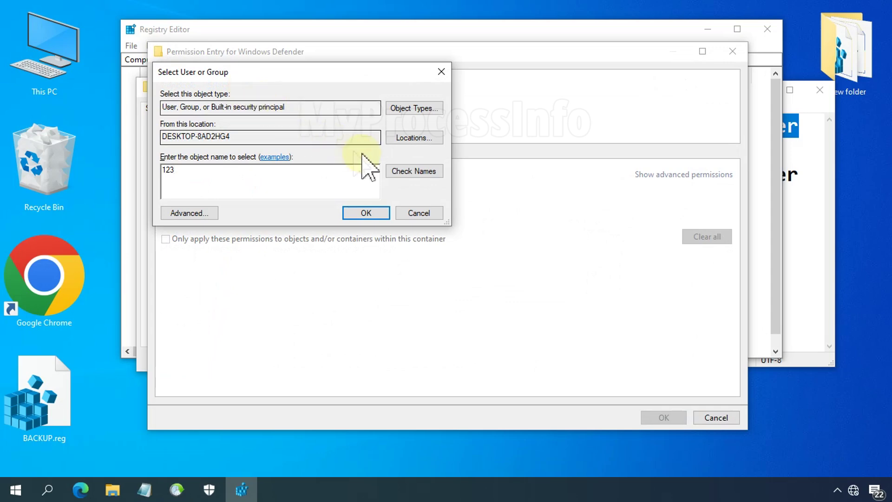
{"action": "left_click", "coordinate": [405, 170]}
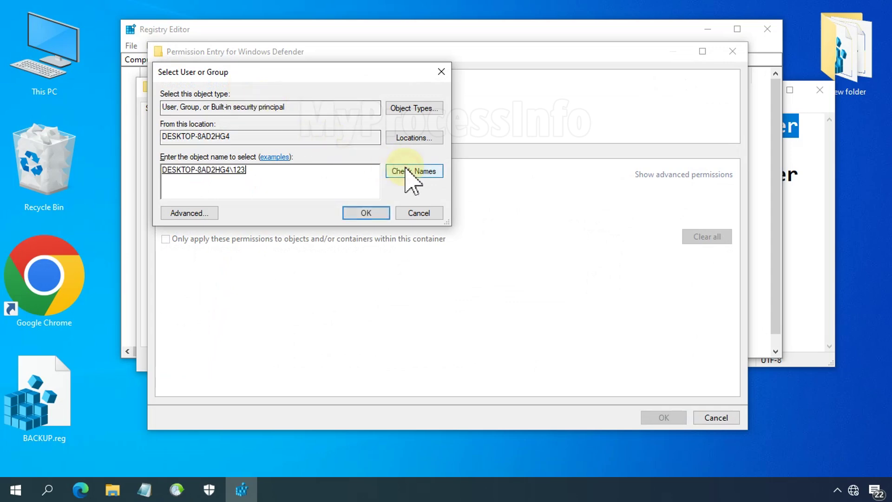
{"action": "left_click", "coordinate": [365, 213]}
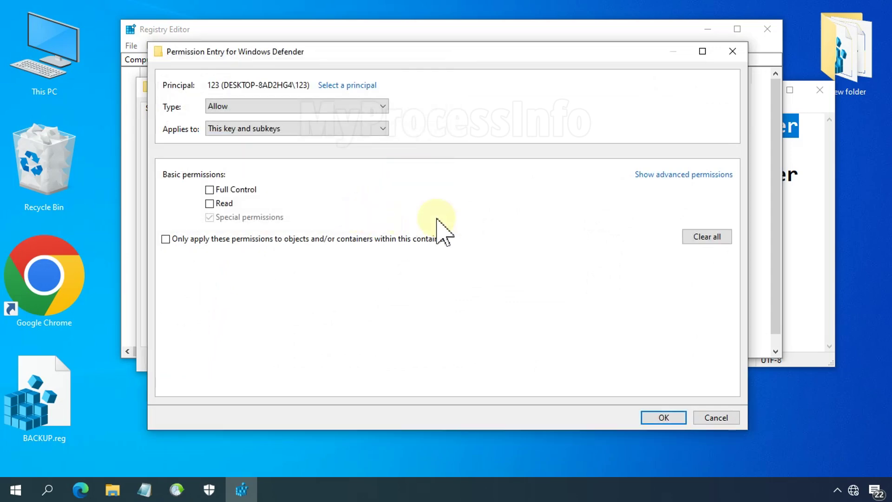
{"action": "left_click", "coordinate": [647, 176]}
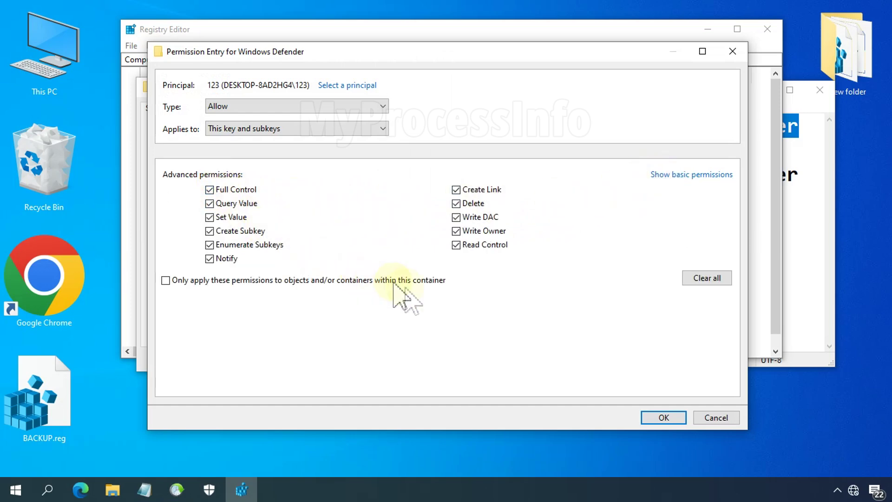
{"action": "left_click", "coordinate": [655, 418]}
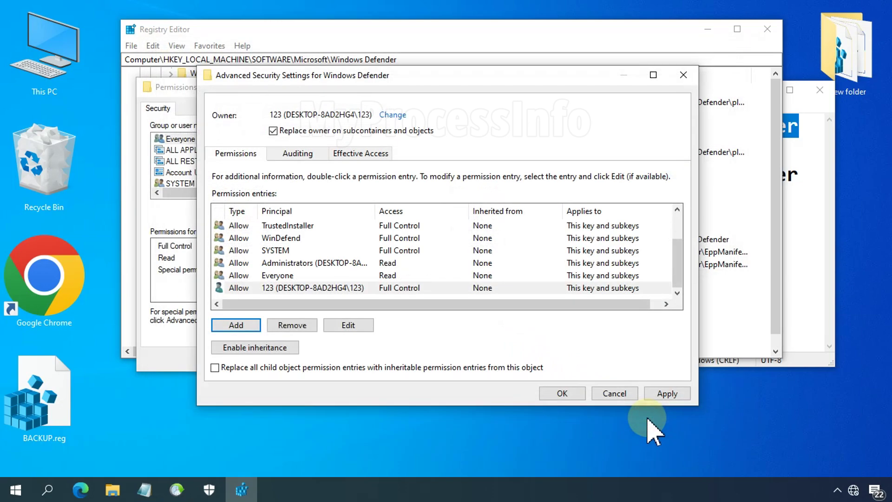
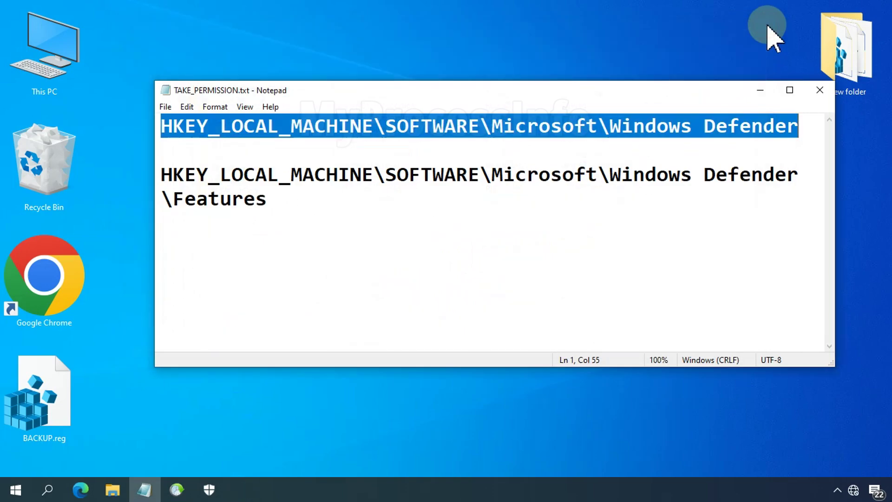
- Close TAKE_PERMISSION.txt and merge the desktop file RegTool.reg into the registry
{"action": "left_click", "coordinate": [820, 90]}
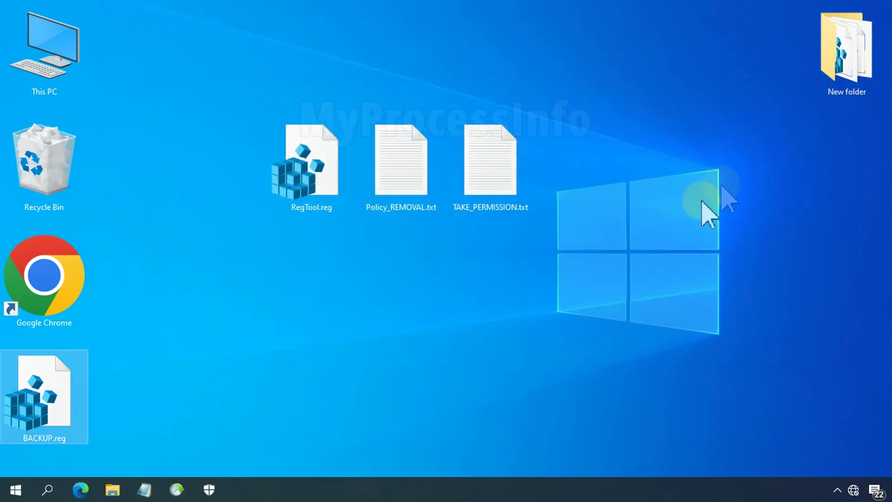
{"action": "left_click", "coordinate": [443, 286]}
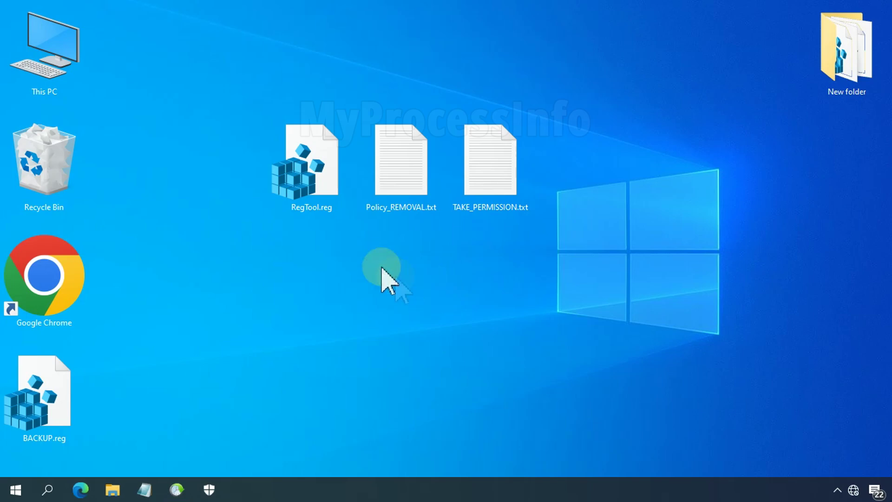
{"action": "left_click", "coordinate": [318, 183]}
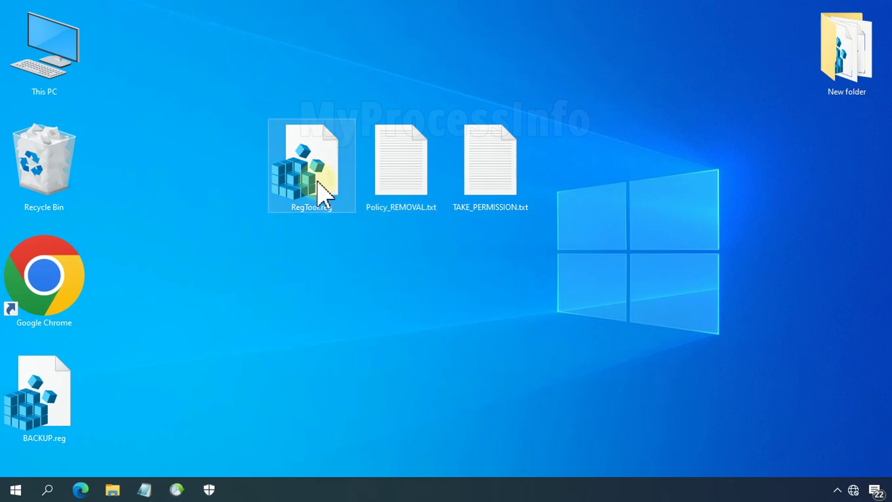
{"action": "right_click", "coordinate": [317, 181]}
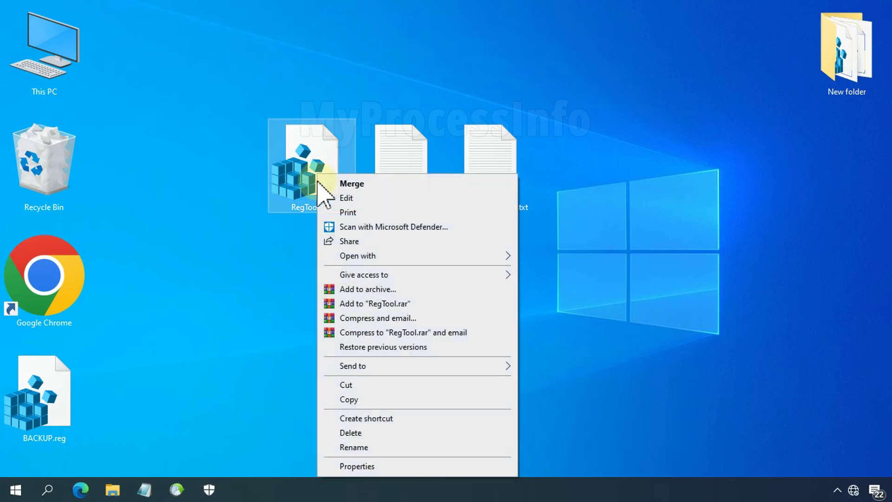
{"action": "left_click", "coordinate": [366, 180]}
{"action": "left_click", "coordinate": [415, 329]}
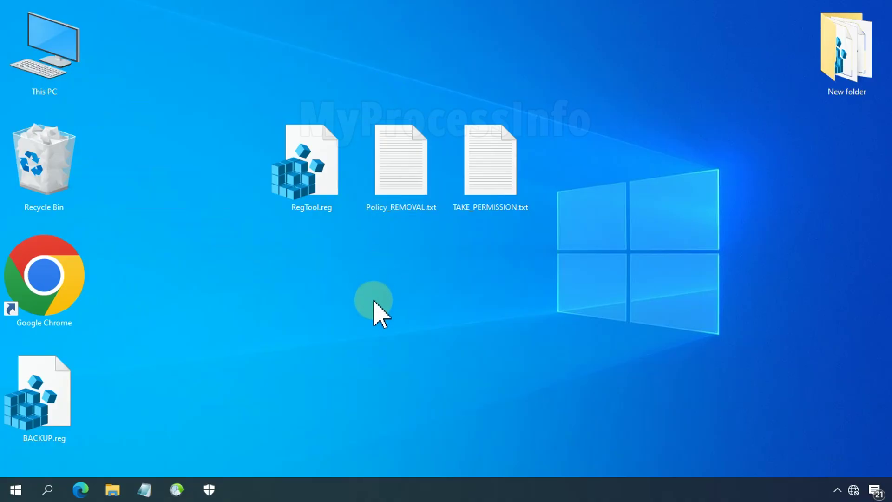
- Open Windows Security and turn on cloud-delivered protection and automatic sample submission
{"action": "left_click", "coordinate": [214, 488]}
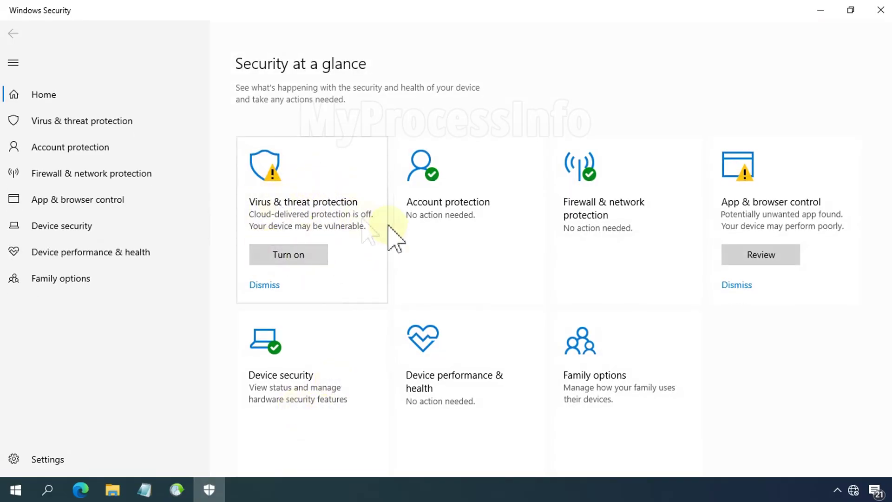
{"action": "left_click", "coordinate": [307, 254]}
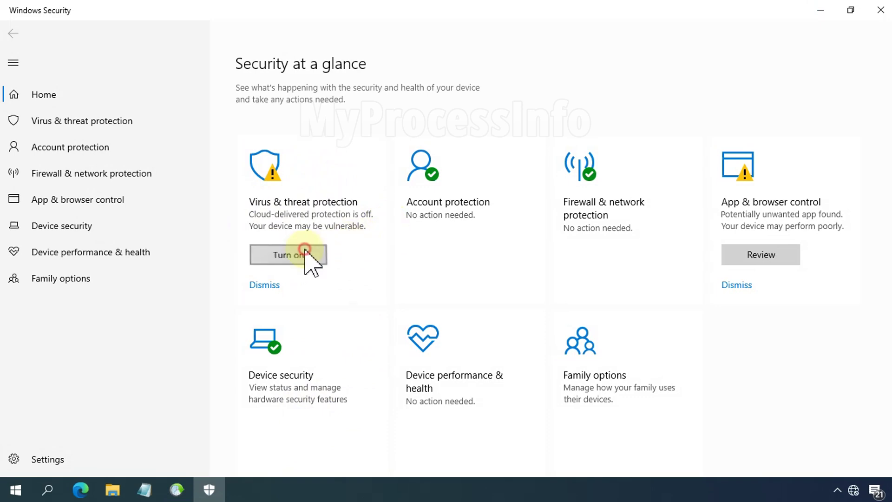
{"action": "left_click", "coordinate": [378, 328]}
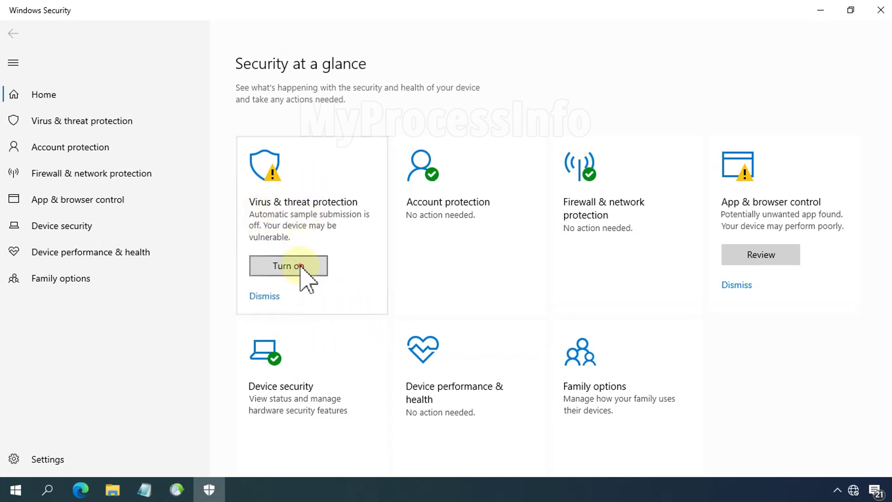
{"action": "left_click", "coordinate": [300, 267]}
{"action": "left_click", "coordinate": [386, 326]}
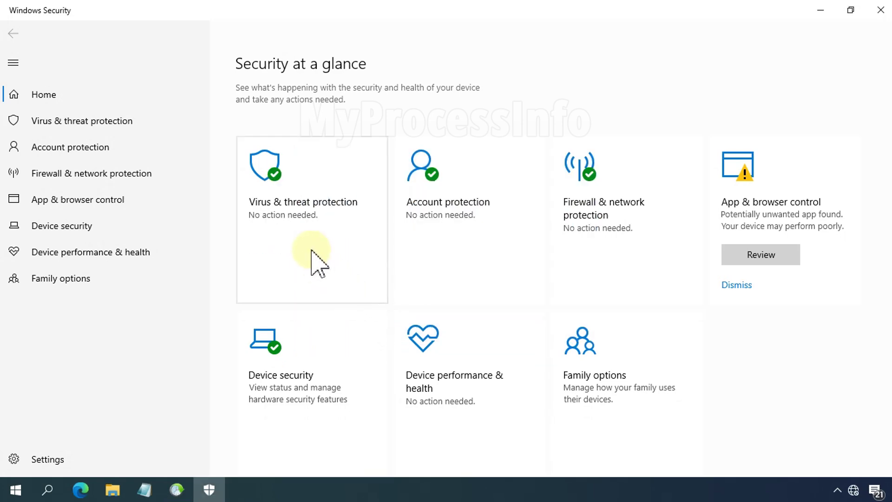
- Open the Virus & threat protection page and start the recommended actions for the current threats
{"action": "left_click", "coordinate": [313, 257]}
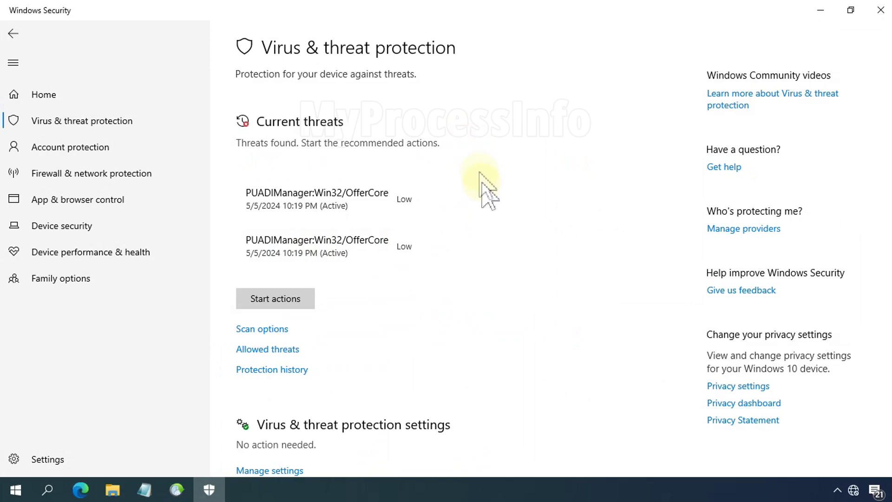
{"action": "scroll", "coordinate": [484, 185], "scroll_direction": "down", "scroll_amount": 5}
{"action": "scroll", "coordinate": [502, 268], "scroll_direction": "up", "scroll_amount": 5}
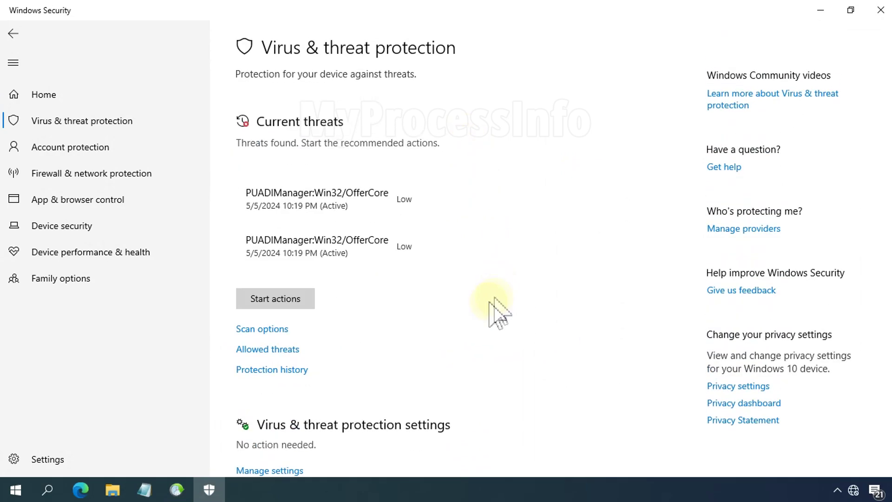
{"action": "left_click", "coordinate": [267, 300]}
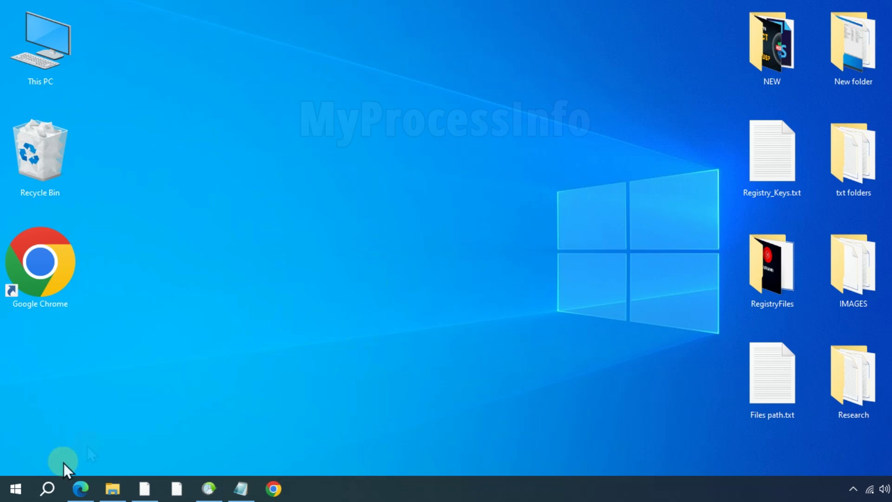
- Search for cmd and open Command Prompt as administrator
{"action": "left_click", "coordinate": [47, 488]}
{"action": "type", "text": "c"}
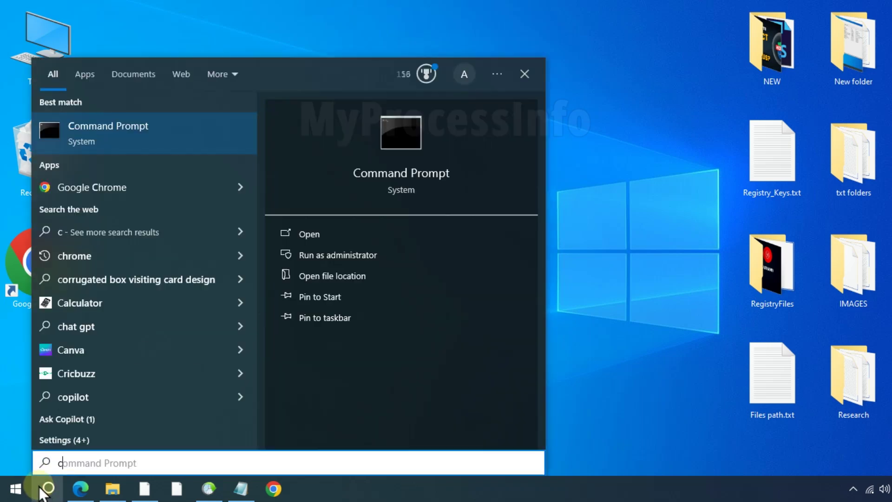
{"action": "type", "text": "md"}
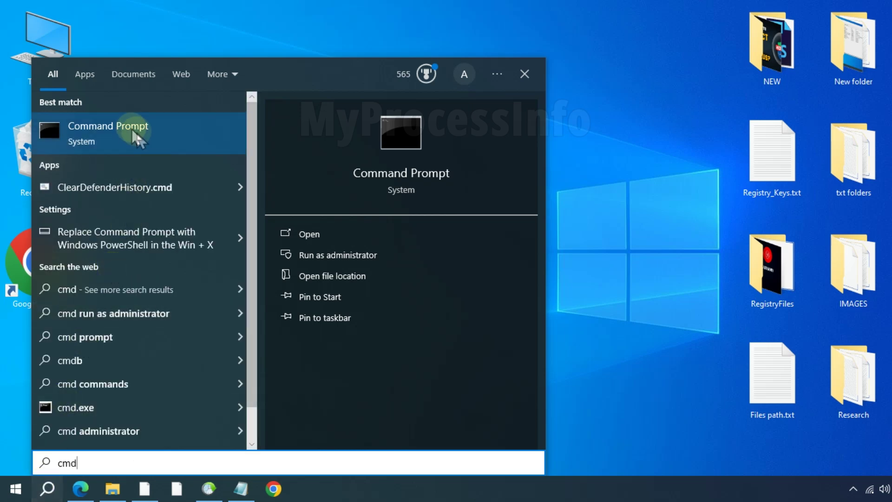
{"action": "left_click", "coordinate": [421, 253]}
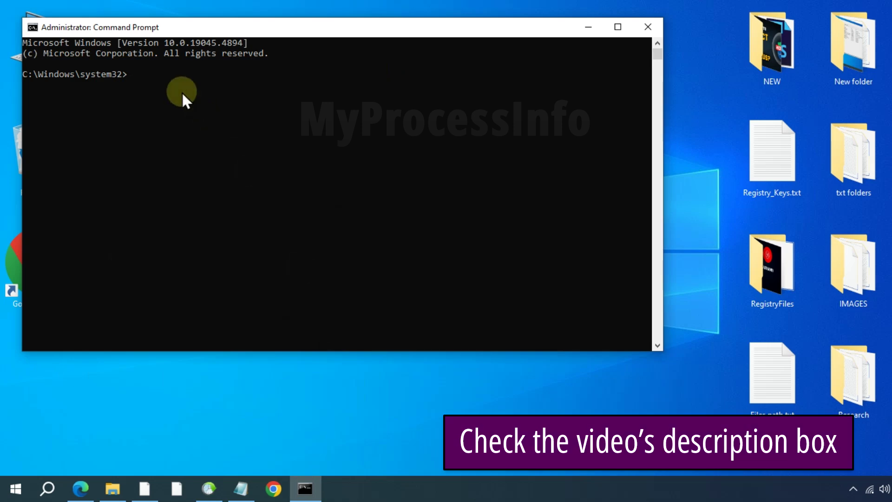
- Update the Defender signatures by running "%ProgramFiles%\Windows Defender\MpCmdRun.exe" -SignatureUpdate, and exit Command Prompt
{"action": "type", "text": "\"%ProgramFiles%\\Windows Defender\\MpCmdRun.exe\" -SignatureUpdate"}
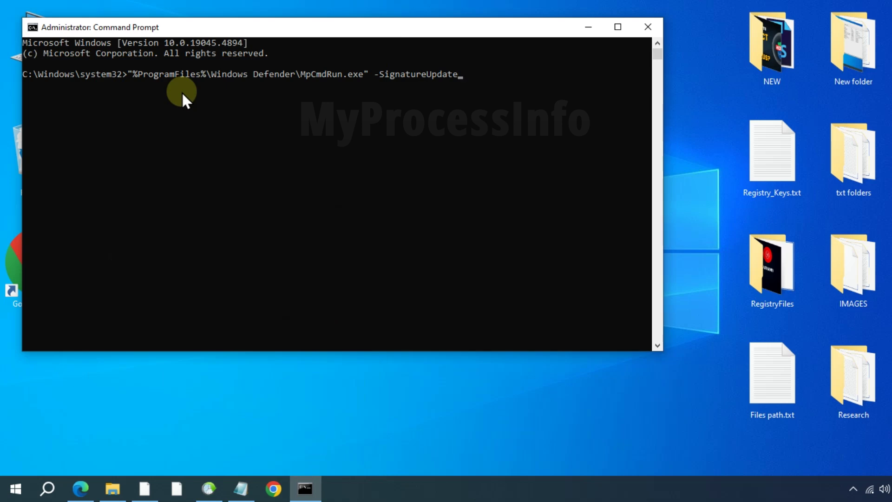
{"action": "key", "text": "Return"}
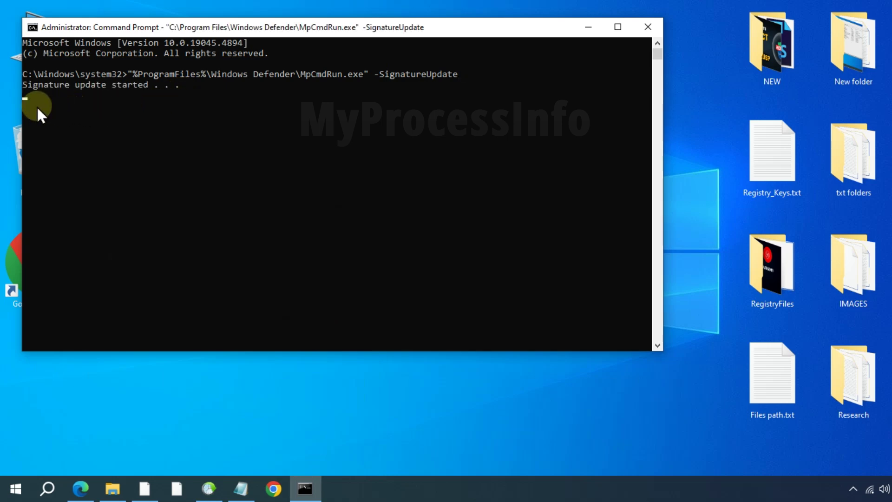
{"action": "left_click_drag", "start_coordinate": [225, 30], "coordinate": [294, 65]}
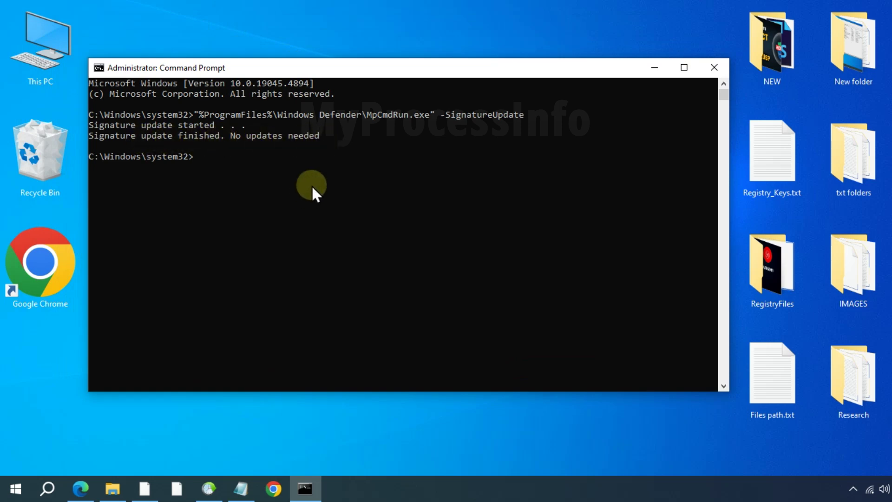
{"action": "type", "text": "exit"}
{"action": "key", "text": "Return"}
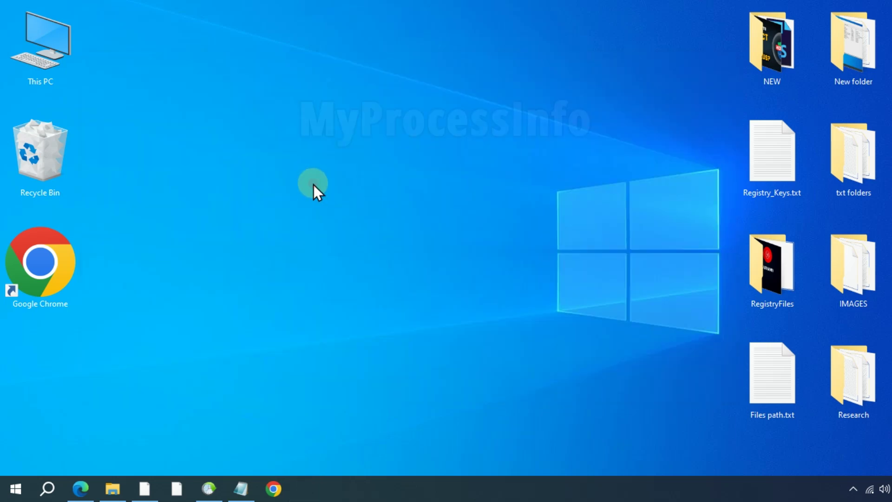